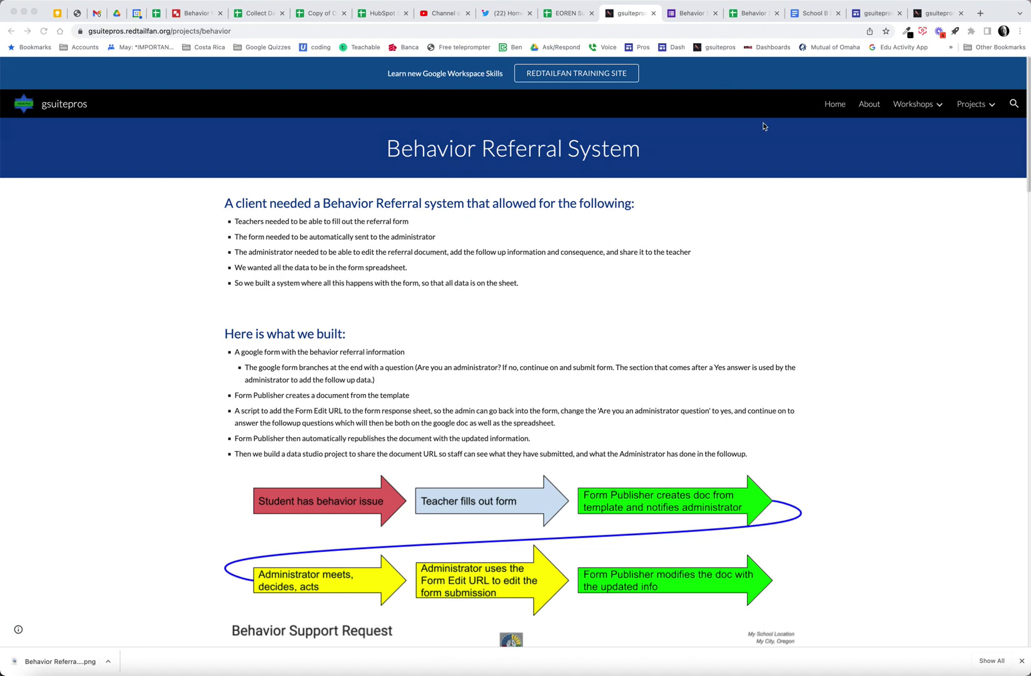
# - Switch to the Behavior Support Request form and review its School, student ID, name and date questions
pyautogui.click(673, 13)
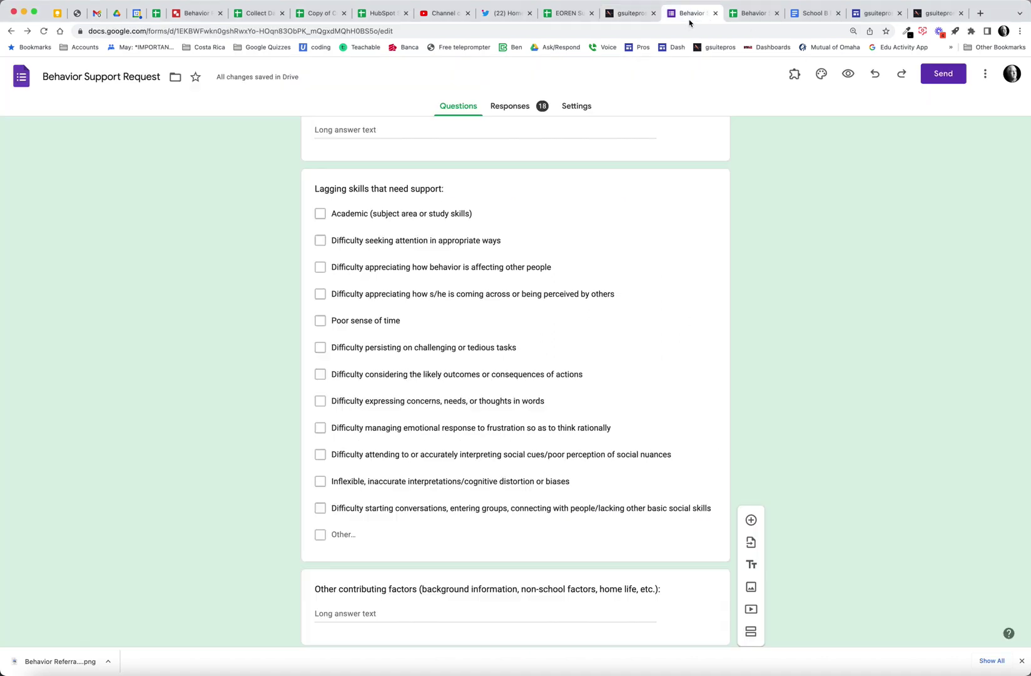
pyautogui.scroll(5, 727, 337)
pyautogui.scroll(5, 727, 337)
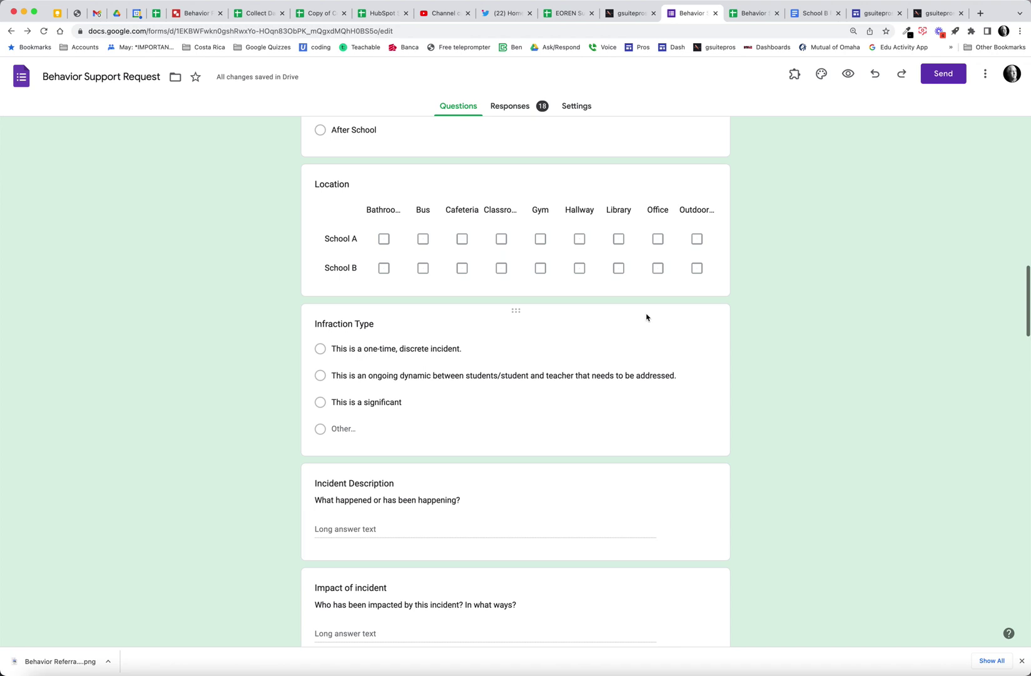
pyautogui.scroll(5, 645, 315)
pyautogui.scroll(5, 644, 314)
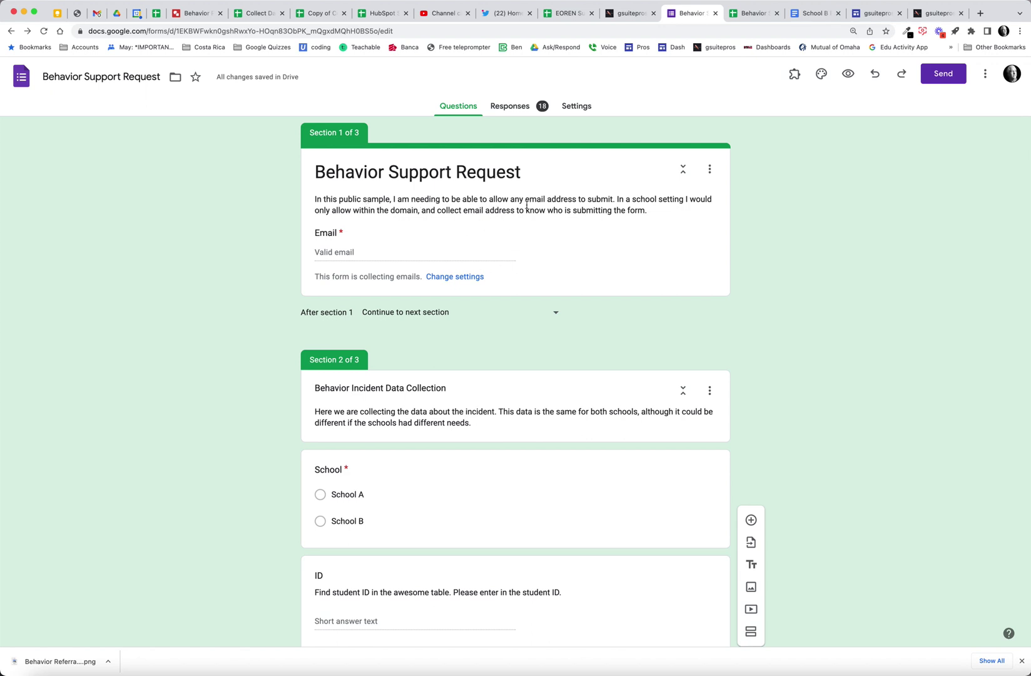
pyautogui.scroll(-3, 586, 324)
pyautogui.scroll(-4, 586, 324)
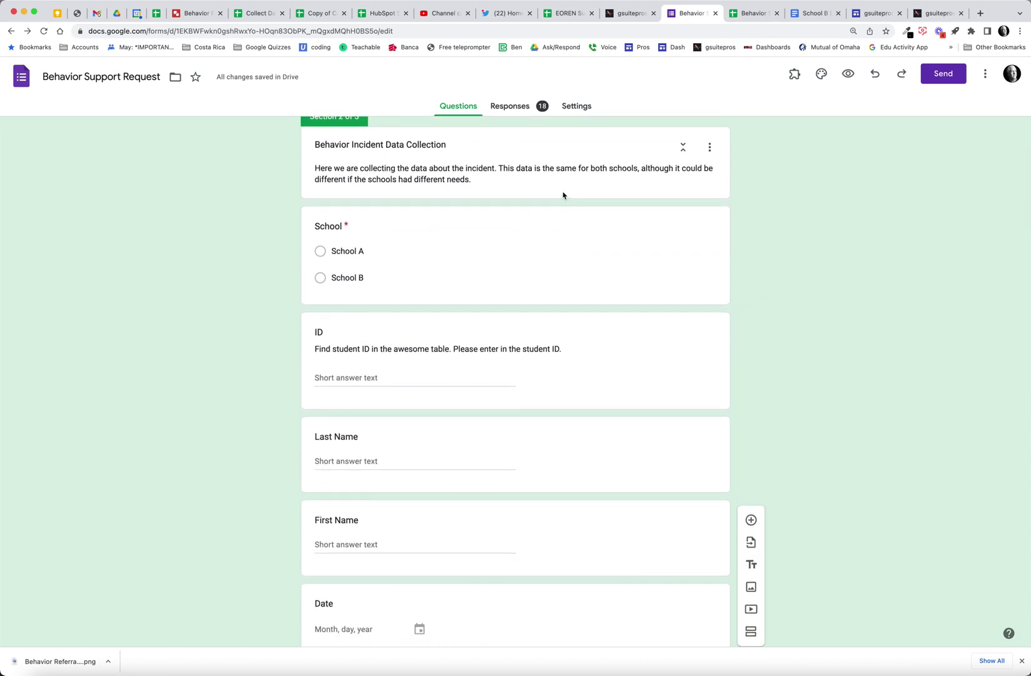
pyautogui.moveTo(515, 360)
pyautogui.scroll(-4, 499, 379)
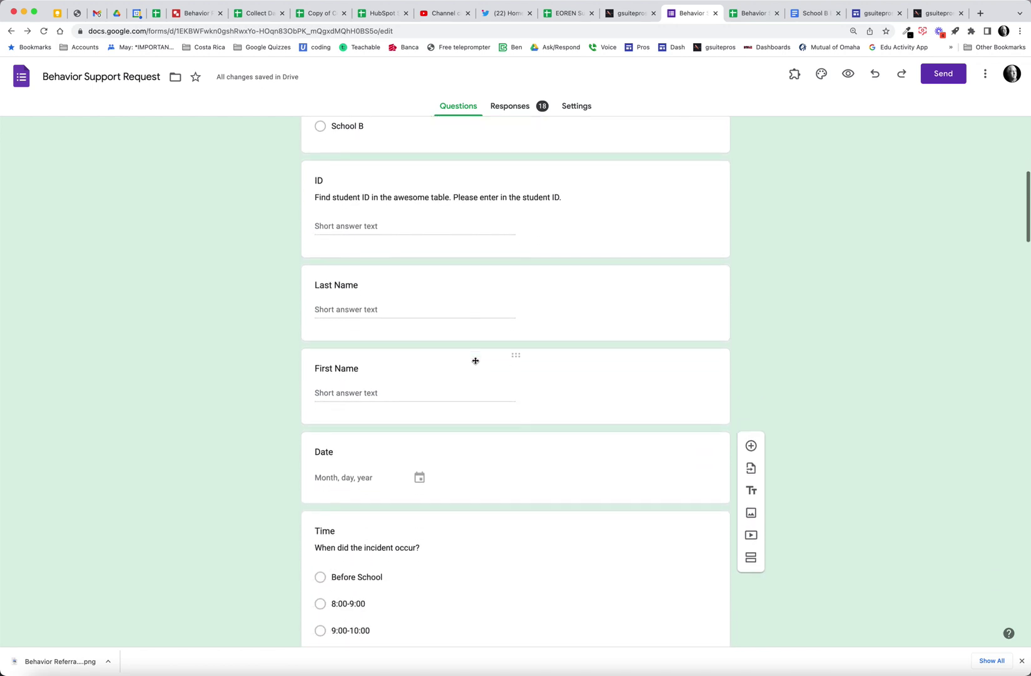
pyautogui.scroll(-1, 475, 361)
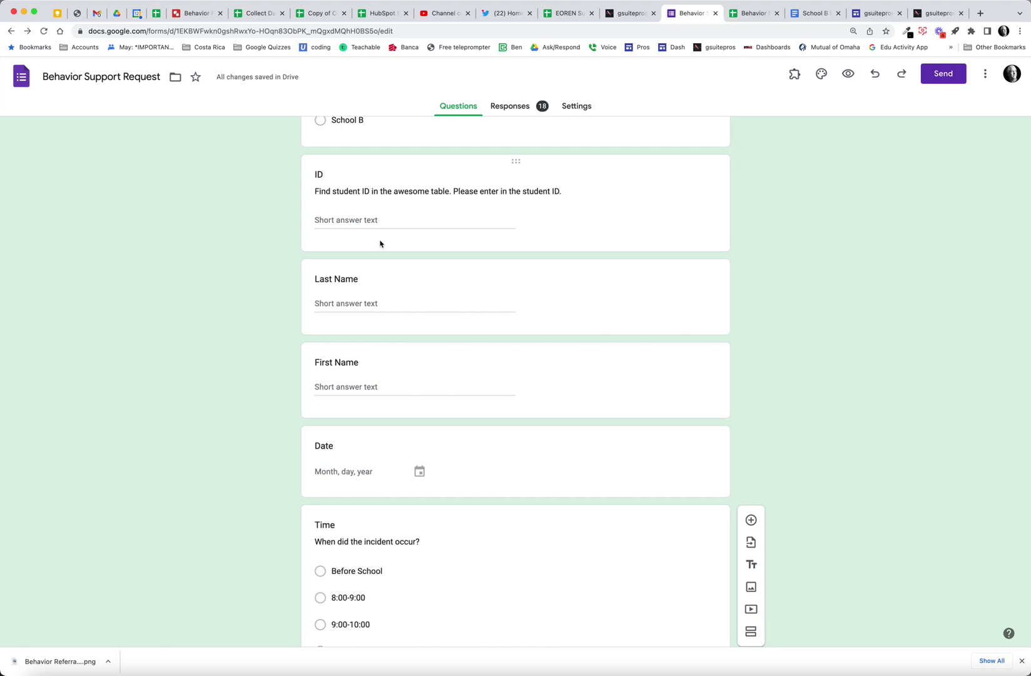
pyautogui.scroll(-3, 471, 346)
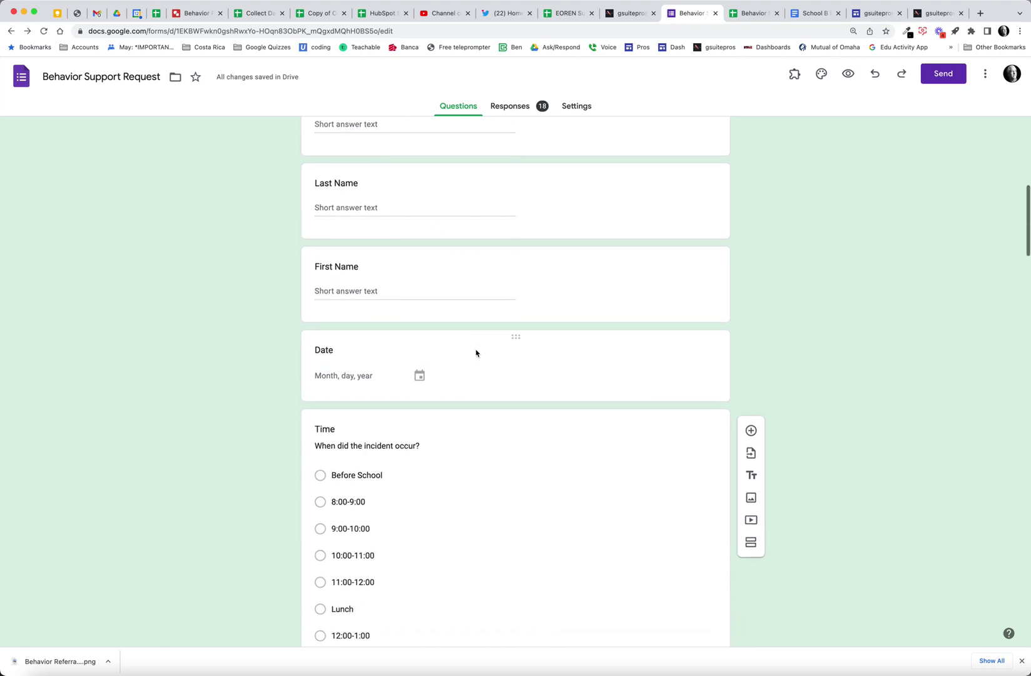
pyautogui.scroll(-2, 476, 352)
pyautogui.scroll(-2, 471, 354)
pyautogui.scroll(-2, 459, 359)
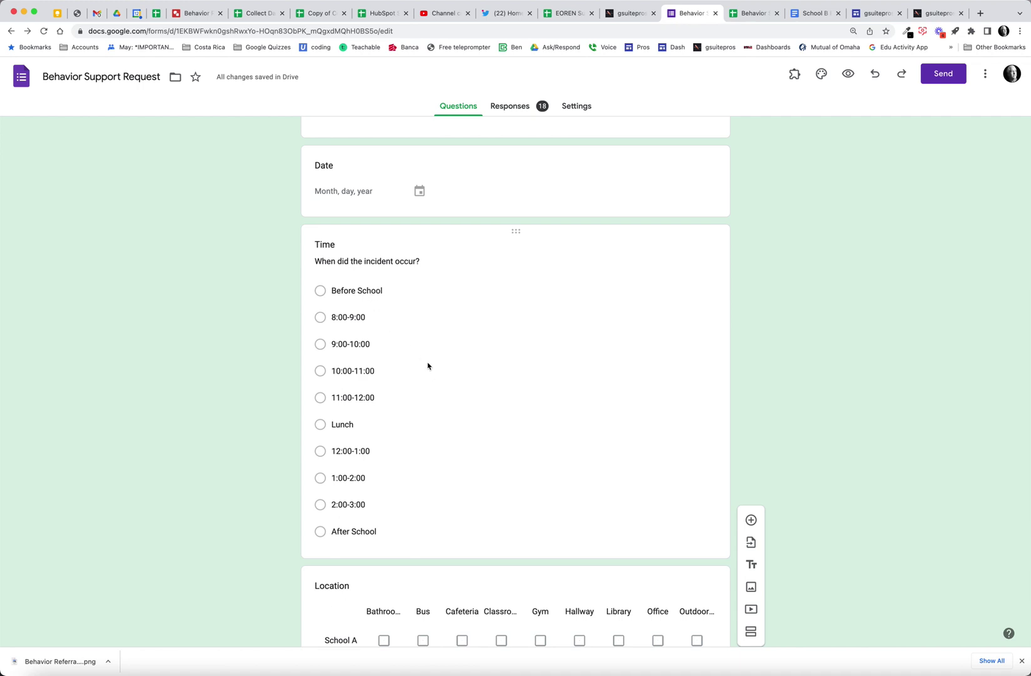
pyautogui.scroll(-3, 426, 439)
pyautogui.scroll(-3, 451, 448)
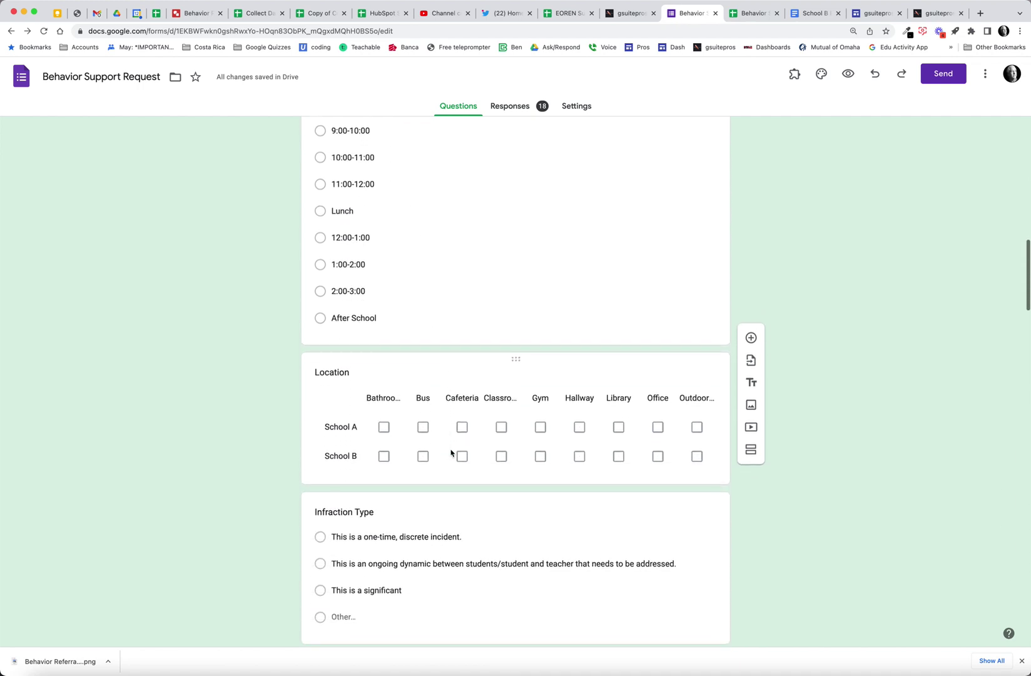
pyautogui.scroll(-1, 460, 451)
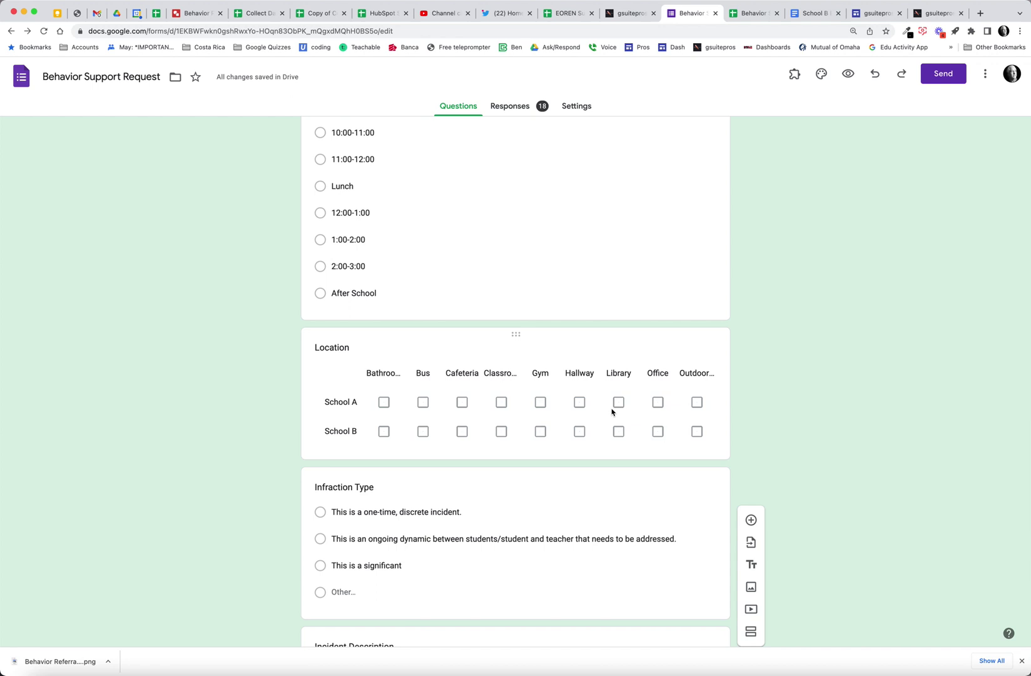
pyautogui.scroll(-1, 562, 495)
pyautogui.scroll(-1, 563, 495)
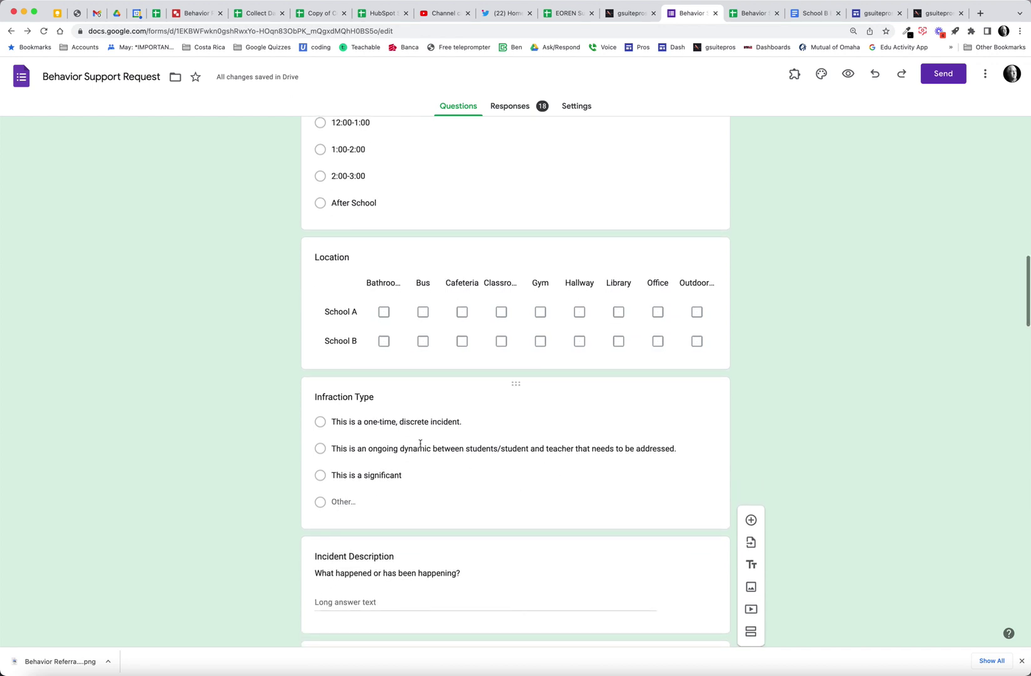
pyautogui.scroll(-1, 489, 463)
pyautogui.scroll(-2, 489, 463)
pyautogui.scroll(-1, 489, 464)
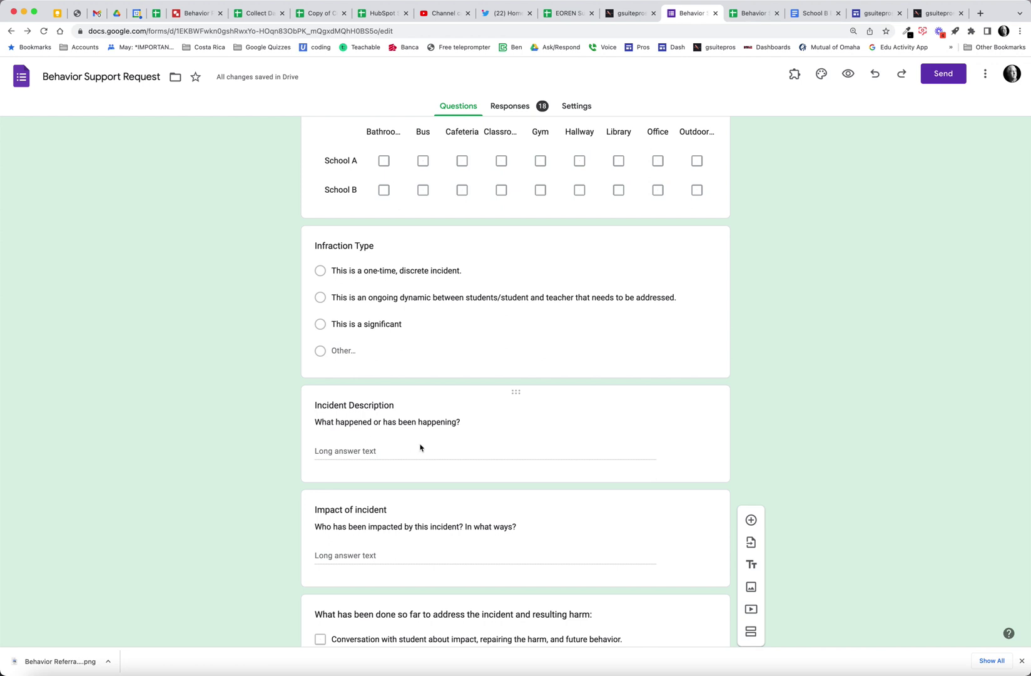
pyautogui.scroll(-1, 501, 452)
pyautogui.scroll(-3, 501, 452)
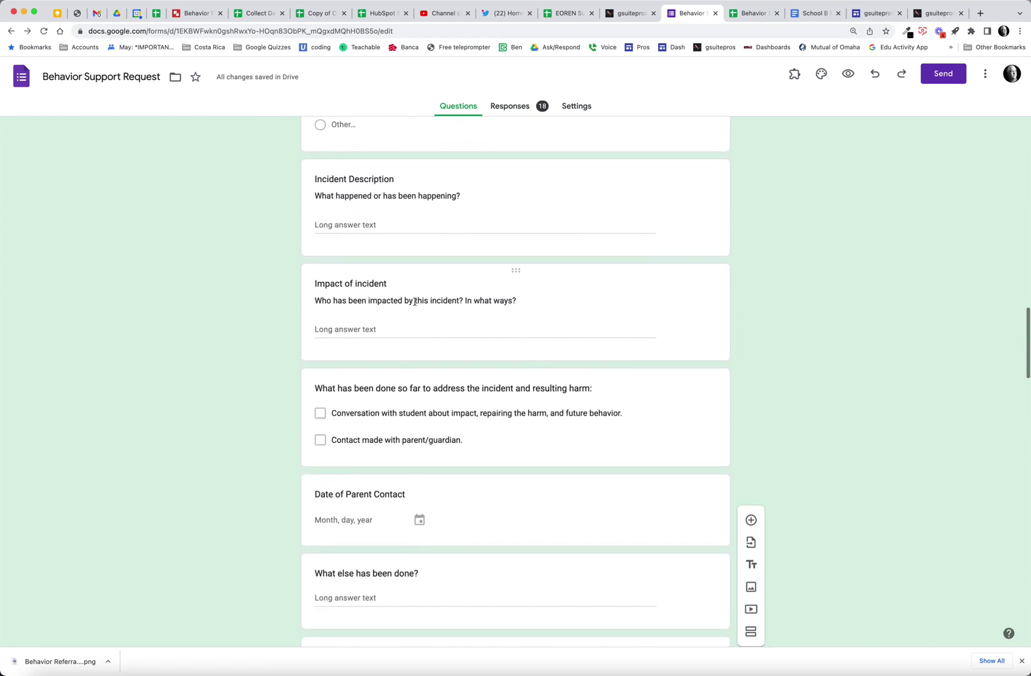
pyautogui.scroll(-3, 486, 369)
pyautogui.scroll(-1, 485, 369)
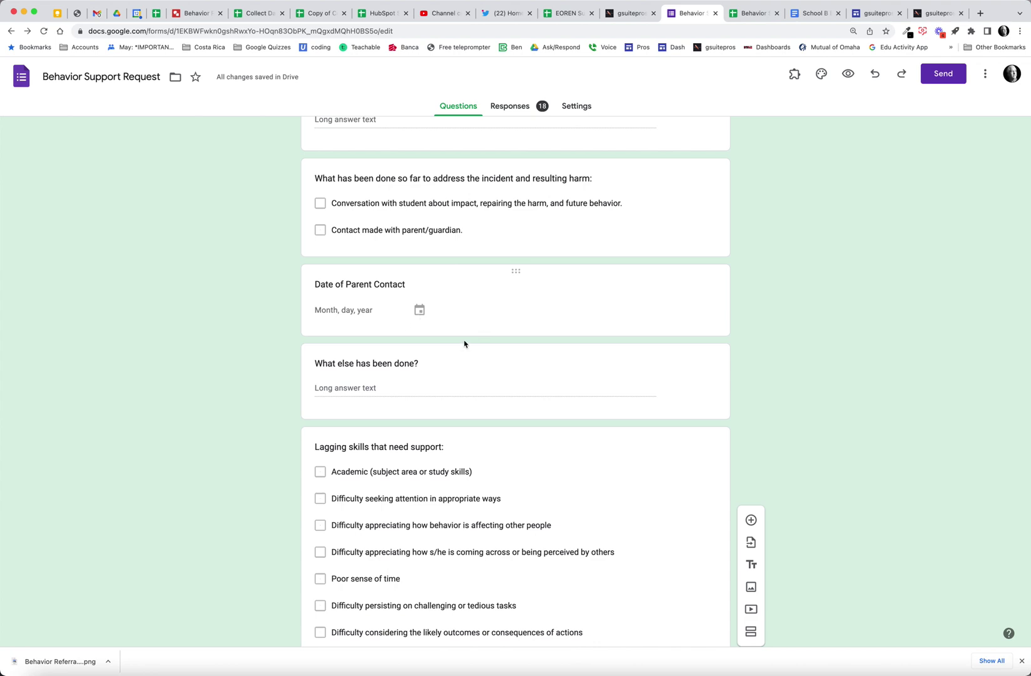
pyautogui.scroll(-1, 483, 354)
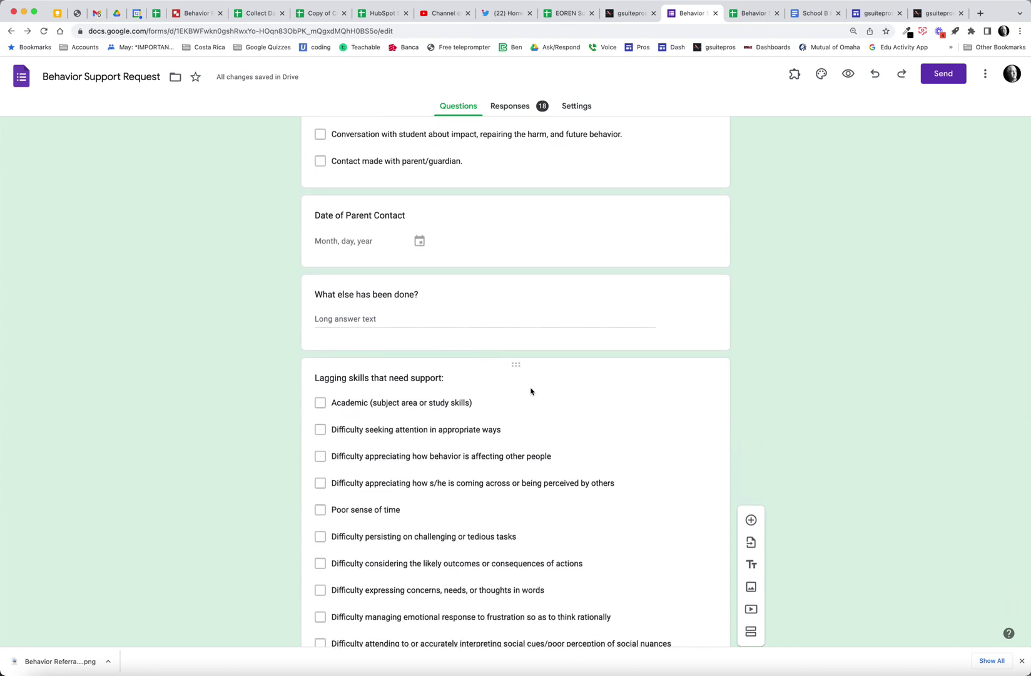
pyautogui.scroll(-2, 515, 387)
pyautogui.scroll(-2, 440, 326)
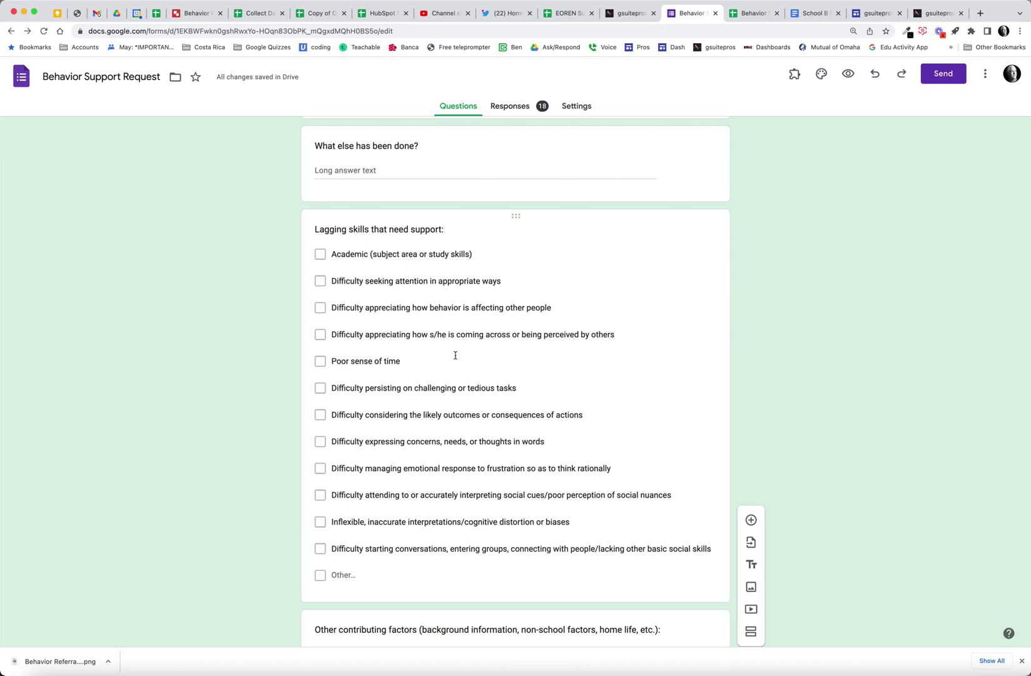
pyautogui.scroll(-1, 470, 368)
pyautogui.scroll(-2, 471, 369)
pyautogui.scroll(-2, 470, 369)
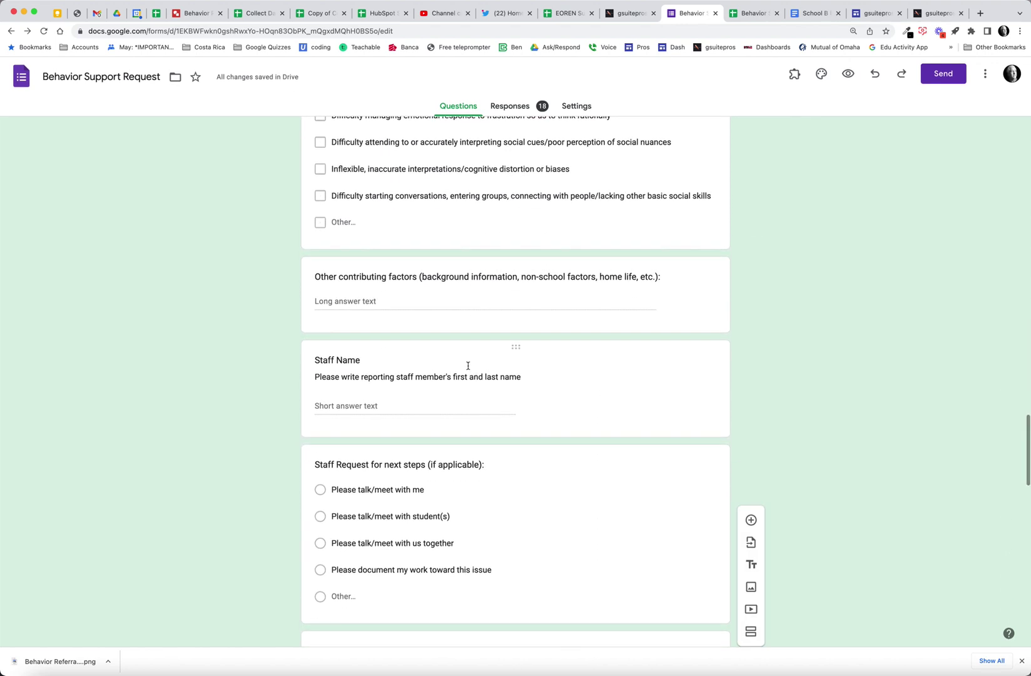
pyautogui.scroll(-2, 436, 308)
pyautogui.scroll(-2, 455, 194)
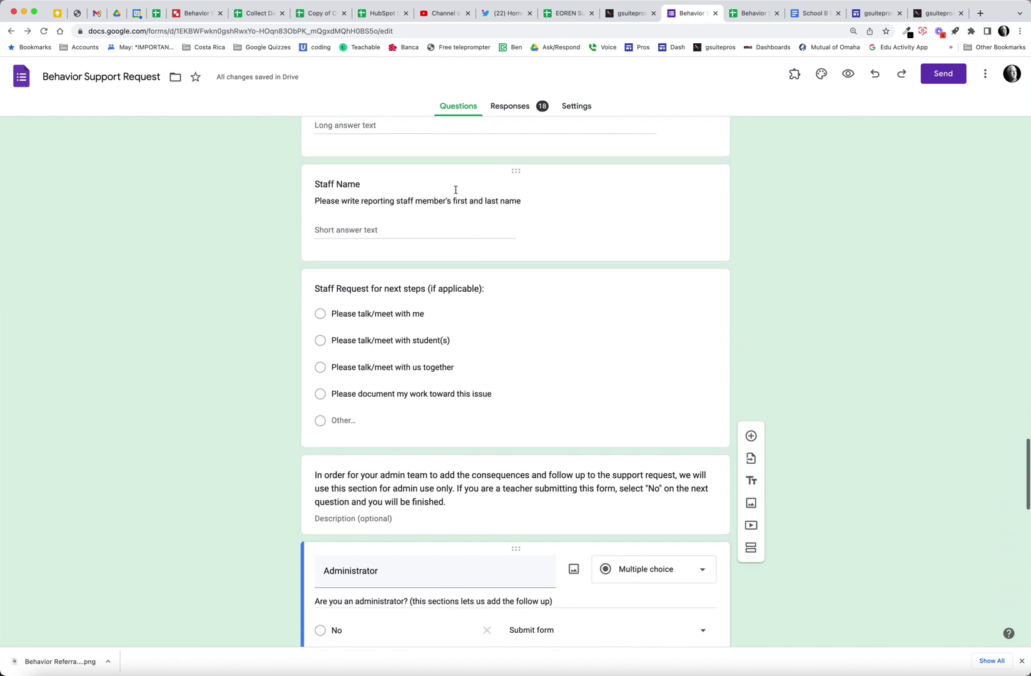
pyautogui.scroll(1, 454, 193)
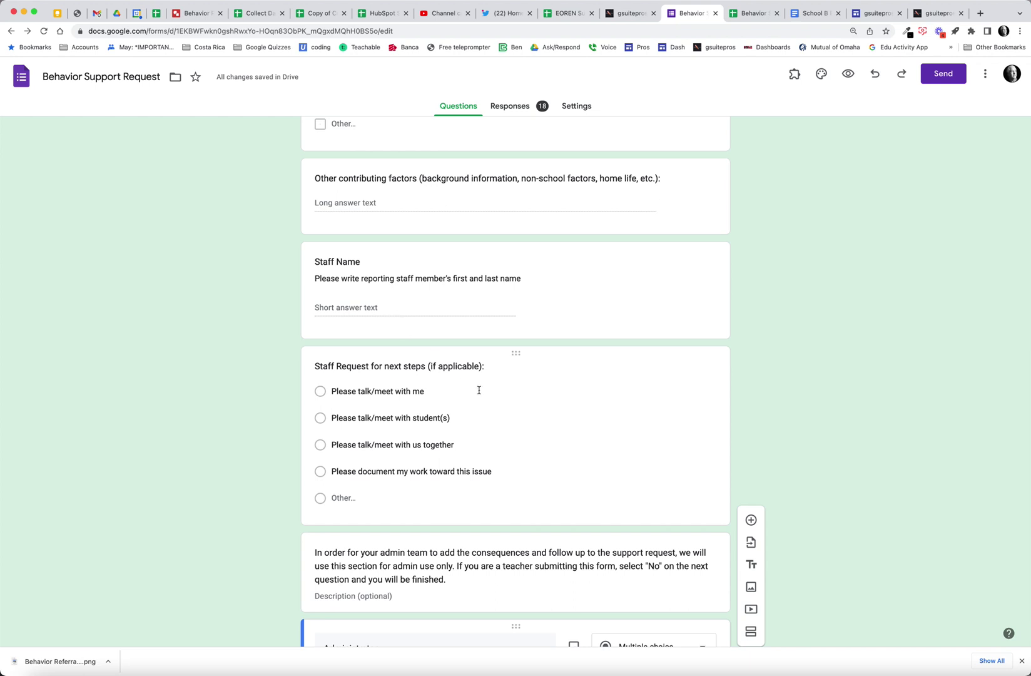
pyautogui.scroll(-1, 478, 390)
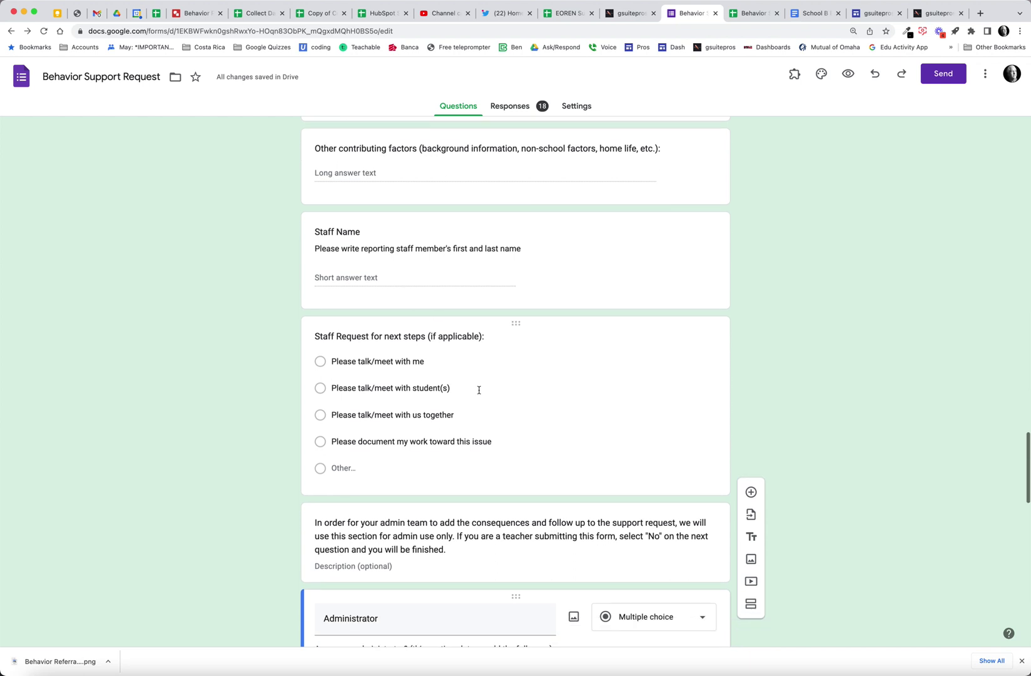
pyautogui.scroll(-2, 465, 380)
pyautogui.scroll(-2, 465, 380)
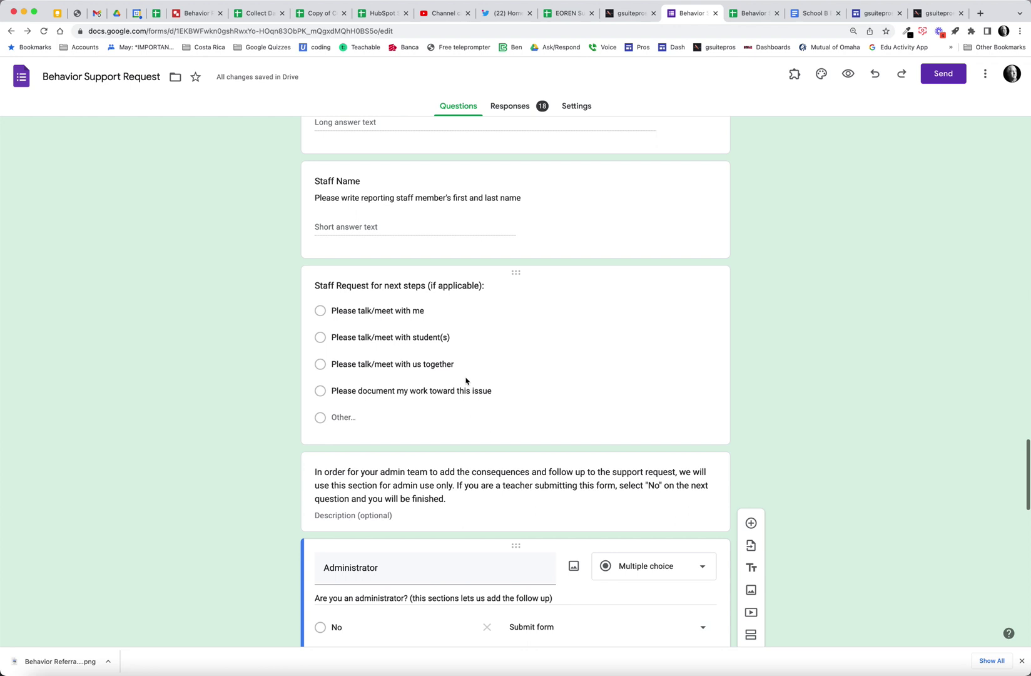
pyautogui.scroll(-1, 465, 380)
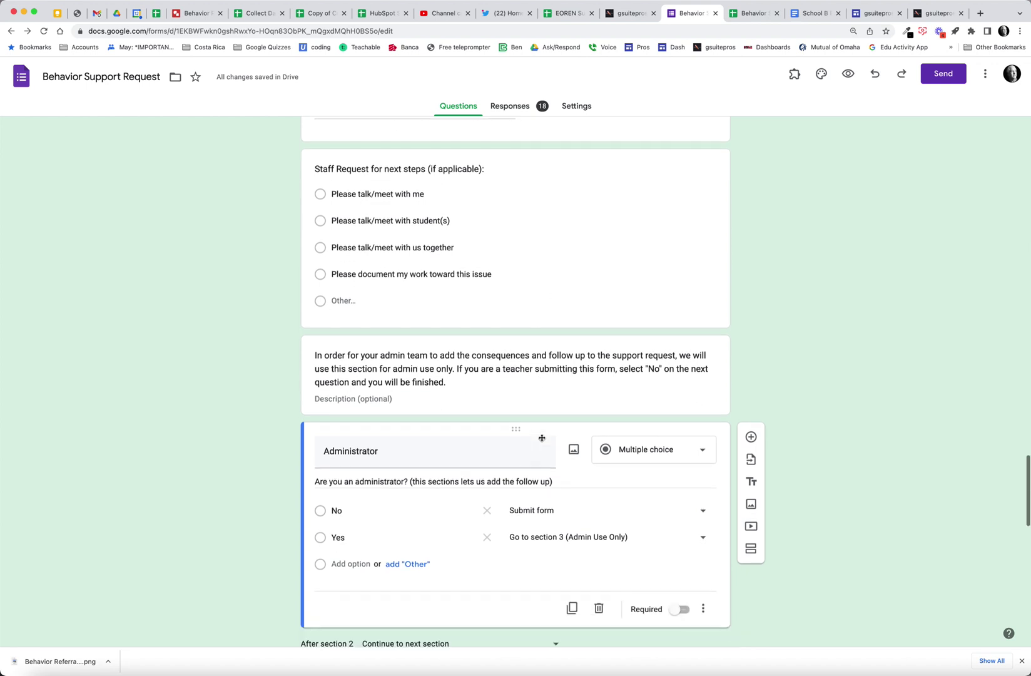
pyautogui.scroll(-1, 542, 438)
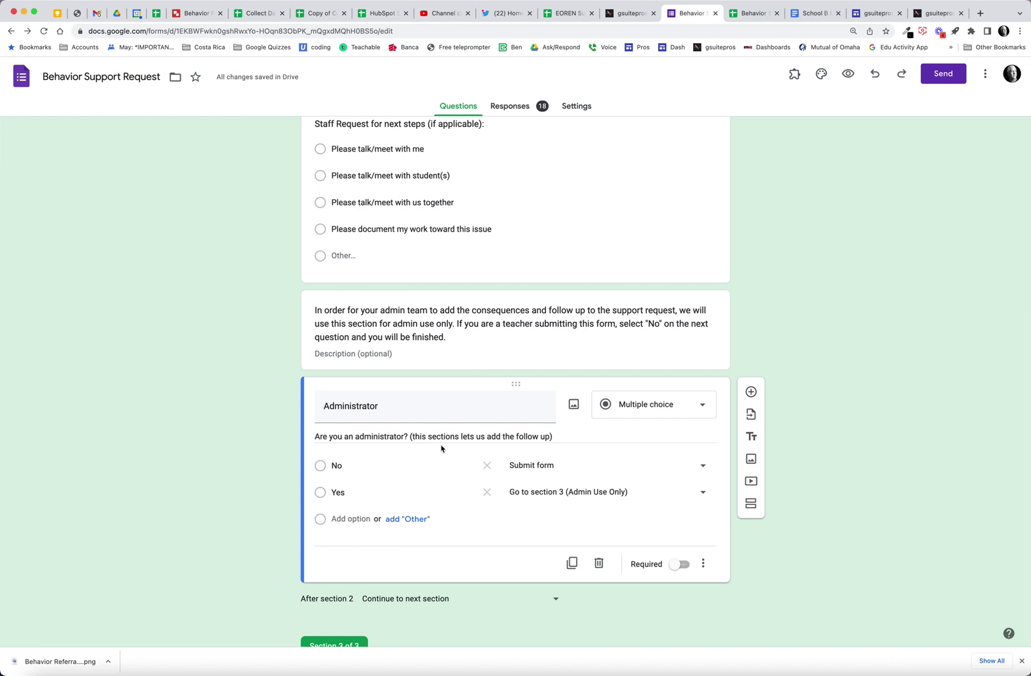
pyautogui.moveTo(378, 538)
pyautogui.scroll(-2, 535, 499)
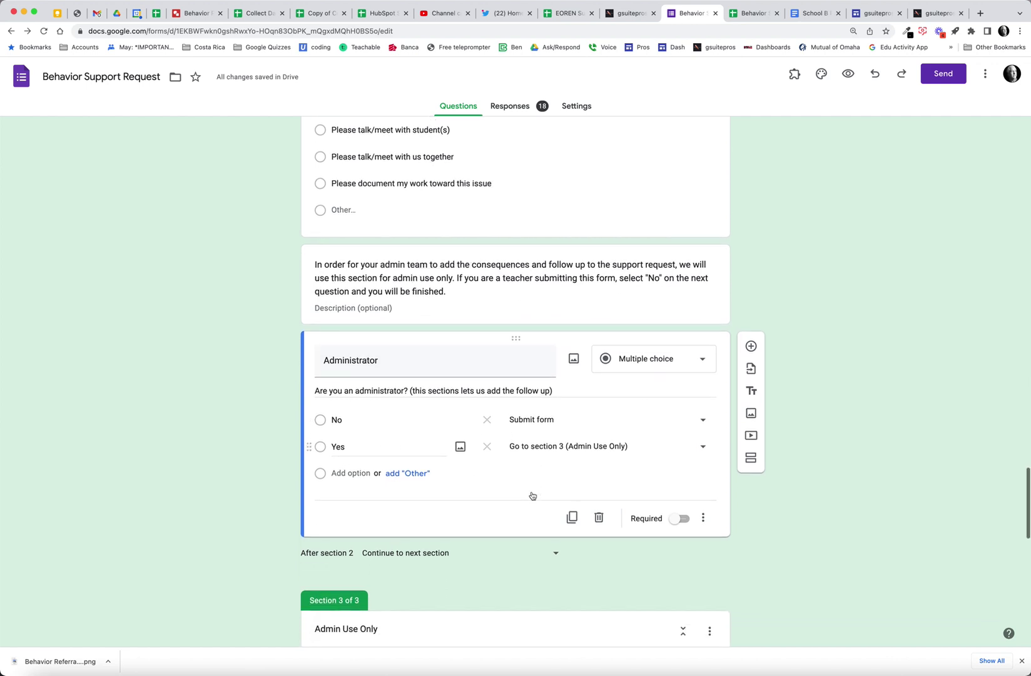
pyautogui.scroll(-5, 535, 489)
pyautogui.scroll(-4, 531, 486)
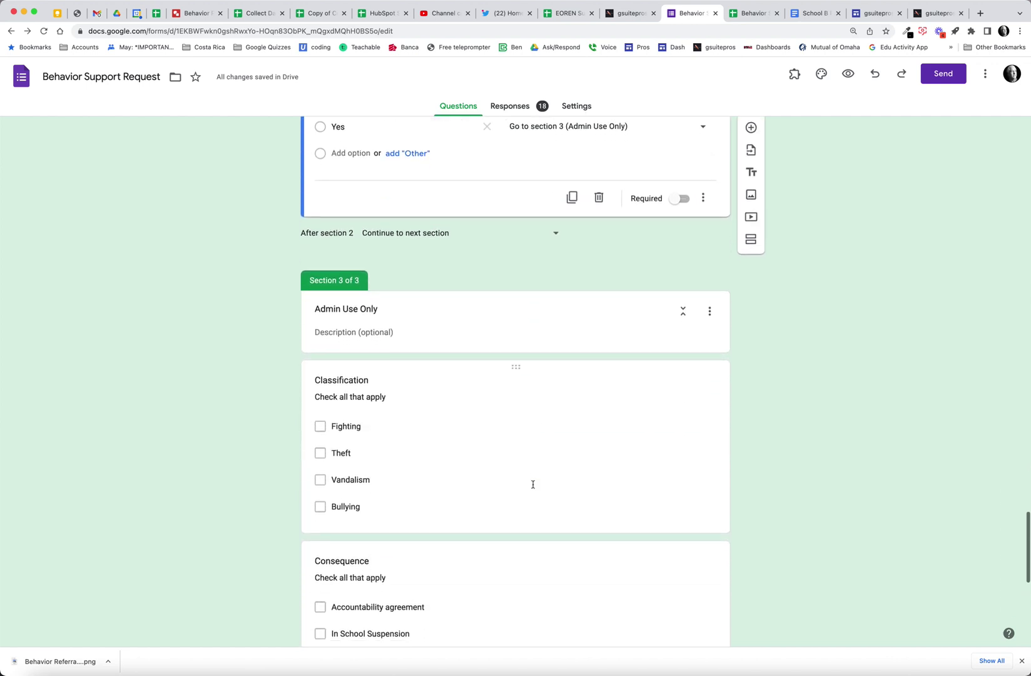
pyautogui.scroll(-2, 529, 484)
pyautogui.scroll(-3, 529, 483)
pyautogui.scroll(-1, 529, 482)
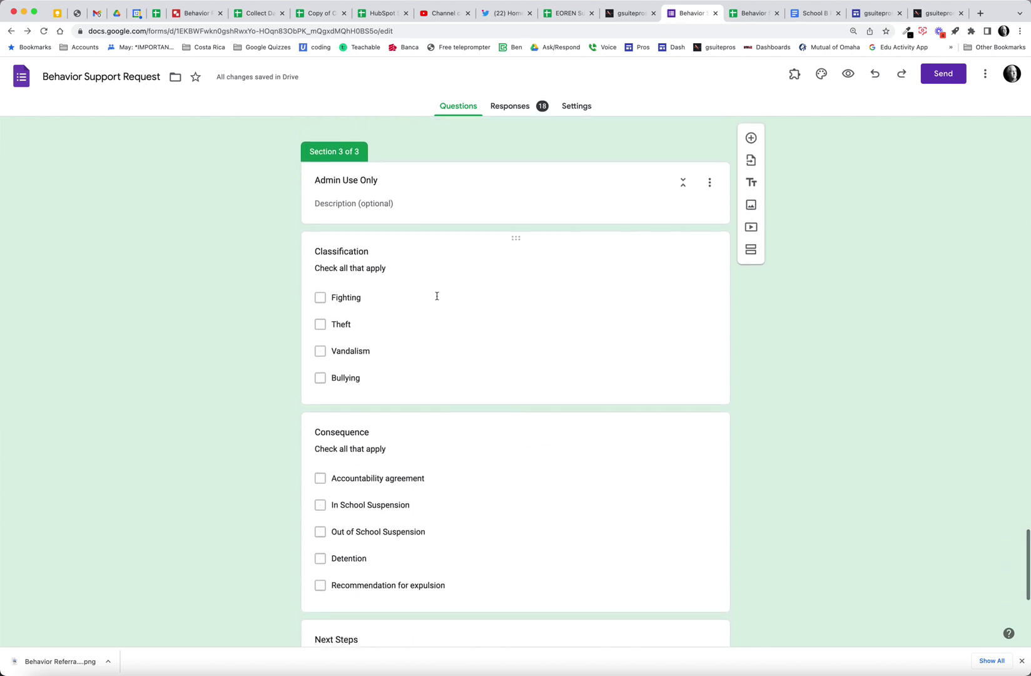
pyautogui.scroll(-2, 475, 450)
pyautogui.scroll(-2, 487, 452)
pyautogui.scroll(-2, 491, 454)
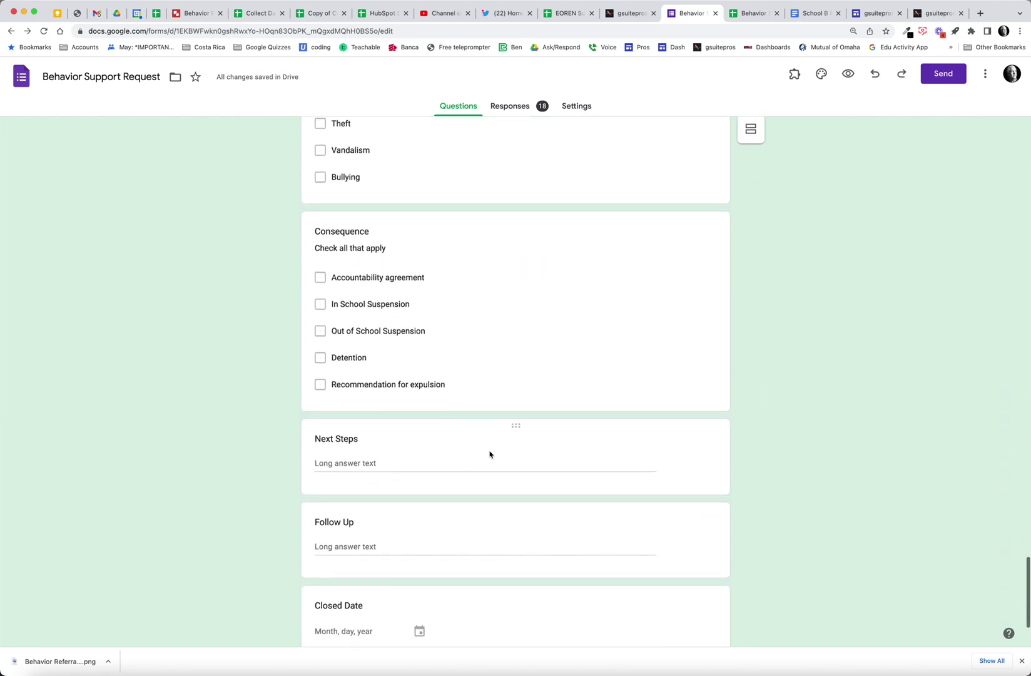
pyautogui.scroll(-1, 491, 454)
pyautogui.scroll(-2, 490, 454)
pyautogui.scroll(-1, 491, 454)
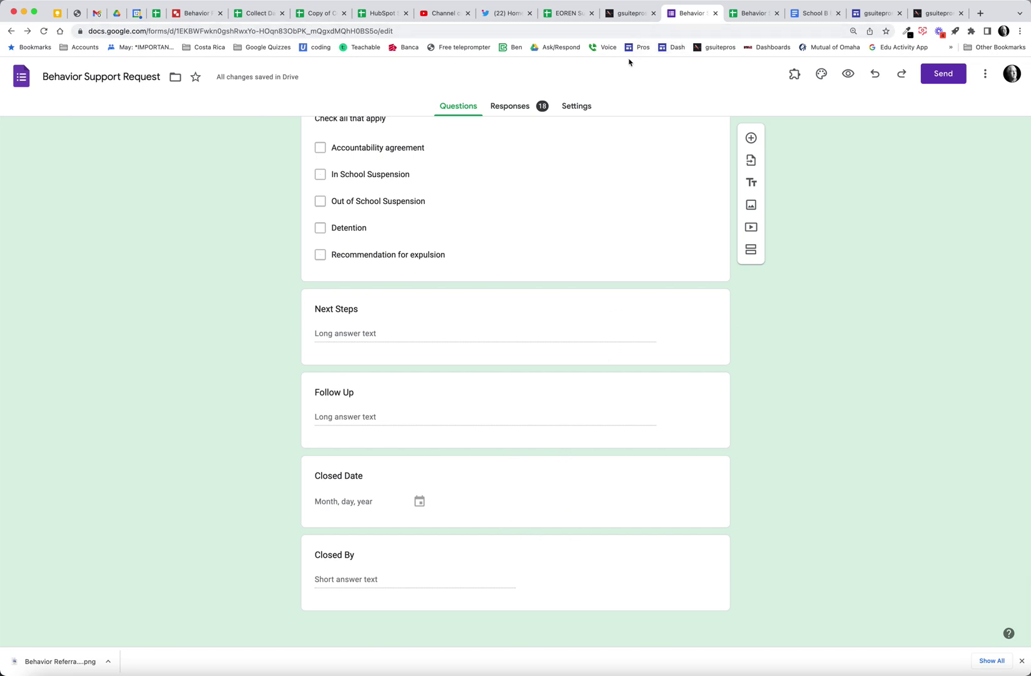
# - Look over the gsuitepros project page, then bring up the Behavior Support Request (Responses) sheet
pyautogui.click(630, 13)
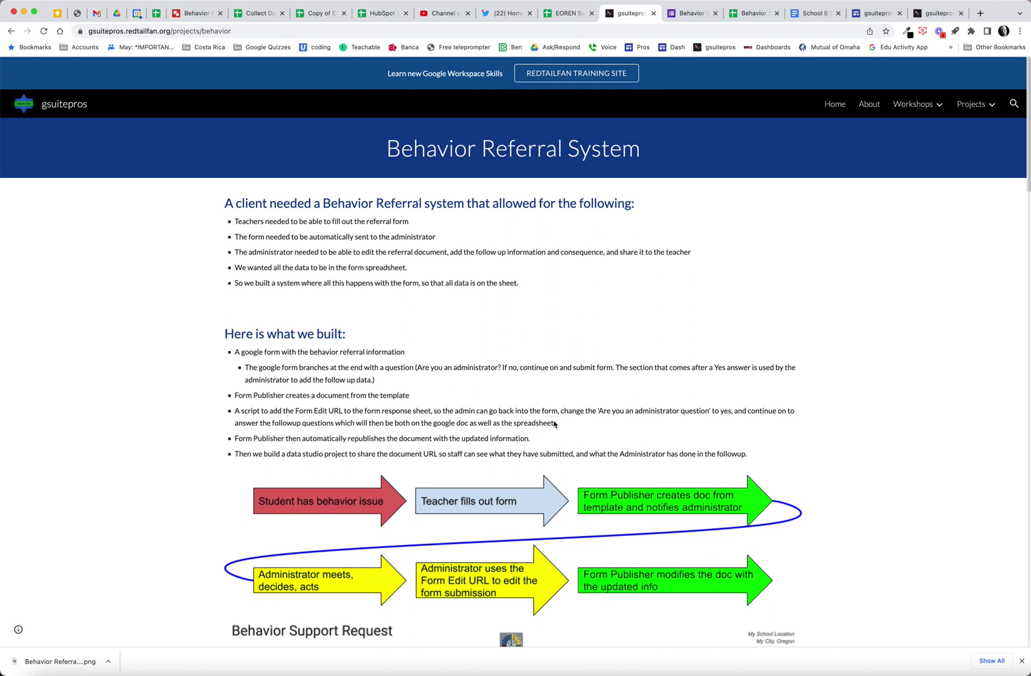
pyautogui.click(694, 13)
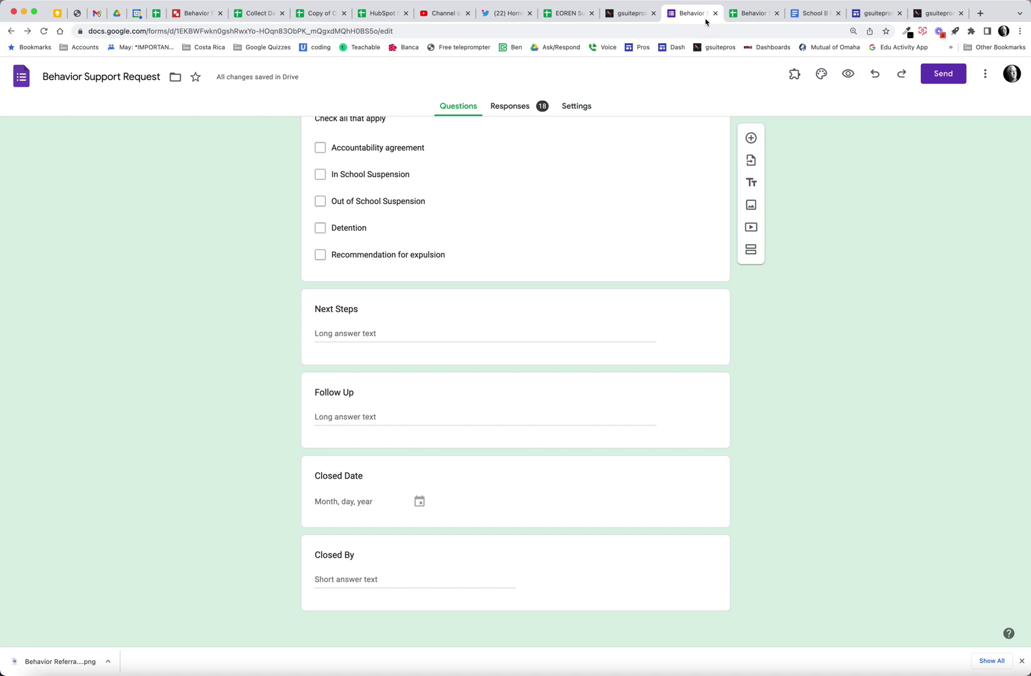
pyautogui.click(749, 14)
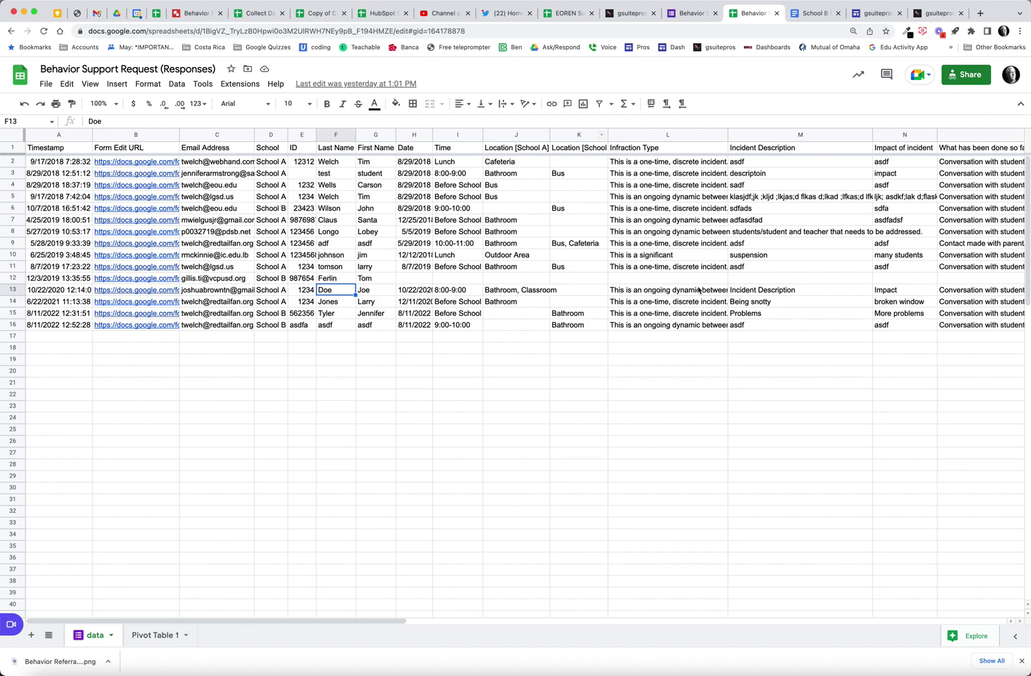
pyautogui.hscroll(5, 754, 290)
pyautogui.hscroll(5, 754, 290)
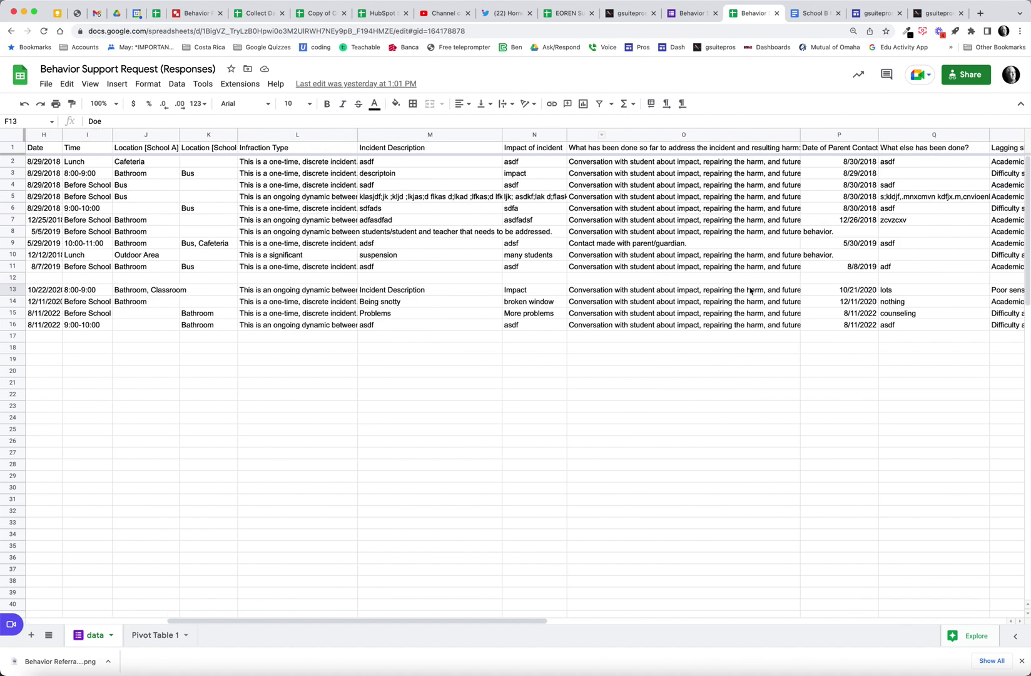
pyautogui.hscroll(5, 754, 290)
pyautogui.hscroll(5, 753, 290)
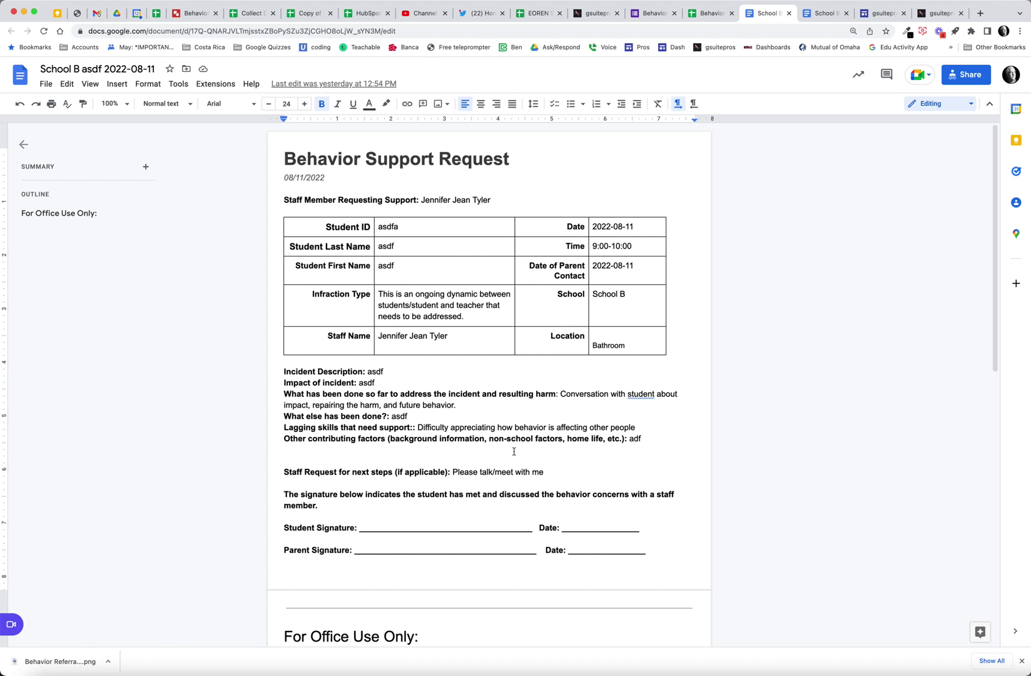
pyautogui.scroll(-3, 592, 472)
pyautogui.scroll(-2, 483, 460)
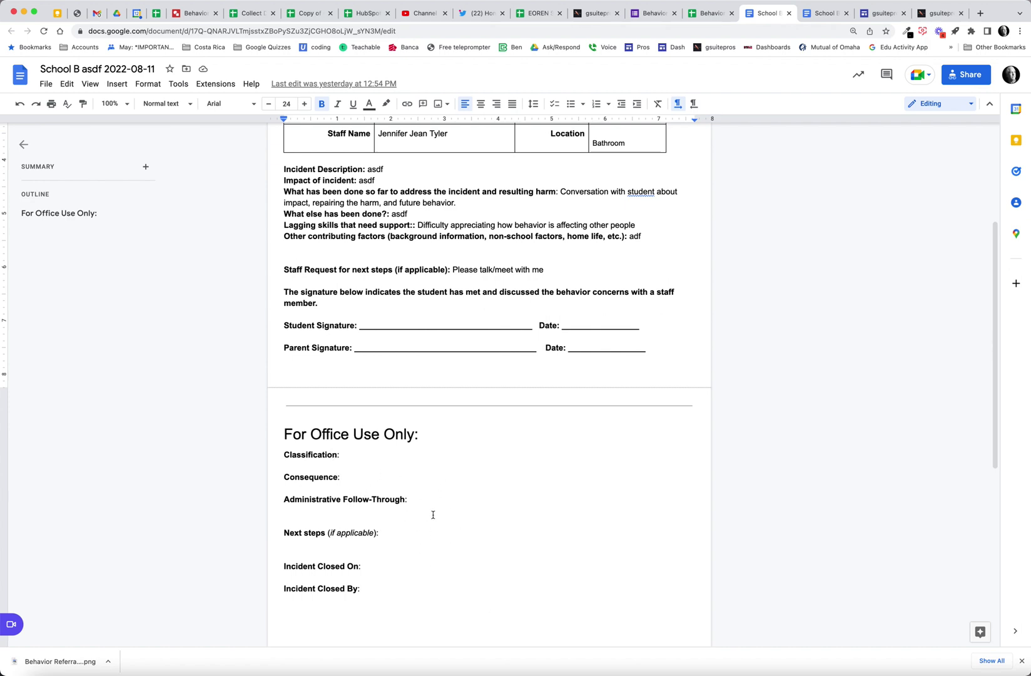
pyautogui.scroll(5, 433, 514)
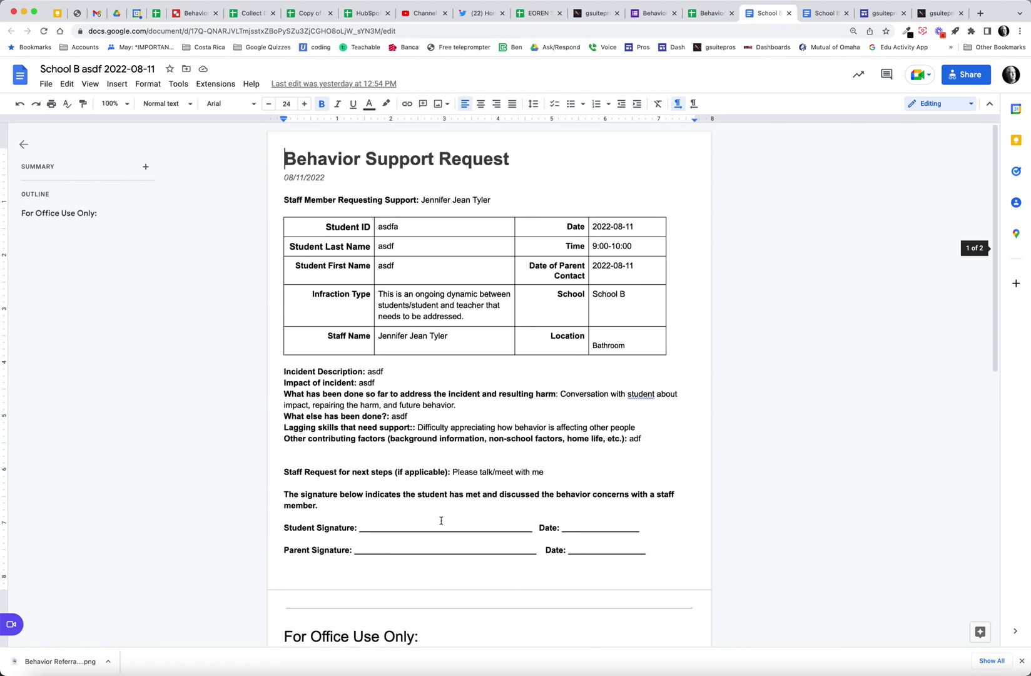
# - Follow the Form Edit URL in cell AD16 to reopen the latest response
pyautogui.click(711, 13)
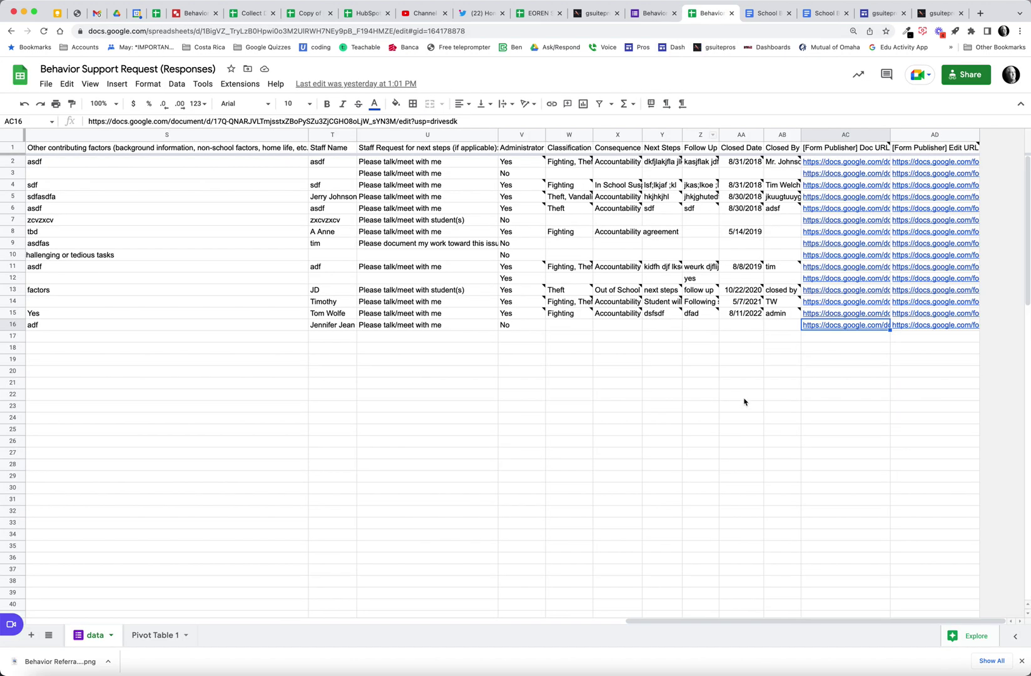
pyautogui.click(922, 325)
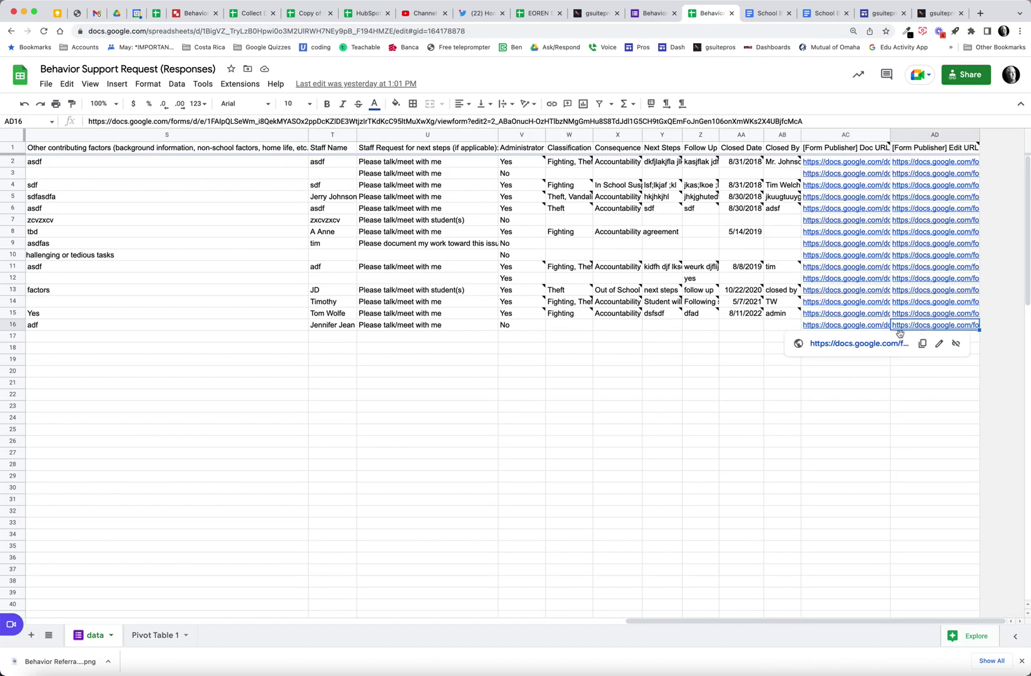
pyautogui.click(857, 343)
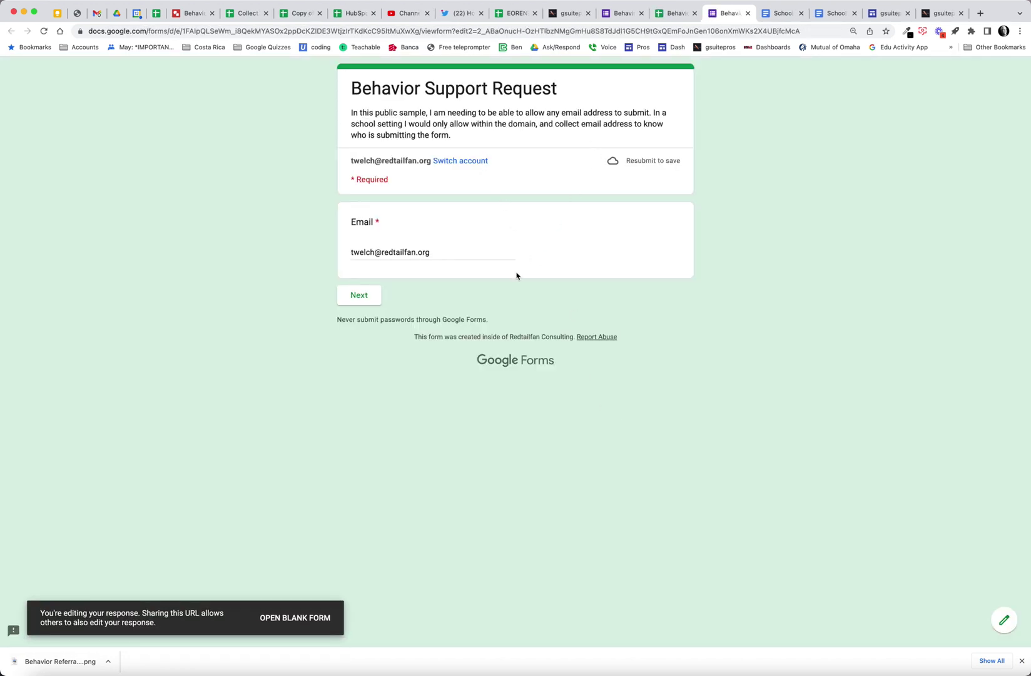
# - Answer Yes for Administrator and classify the referral as Fighting with an Accountability agreement
pyautogui.click(359, 296)
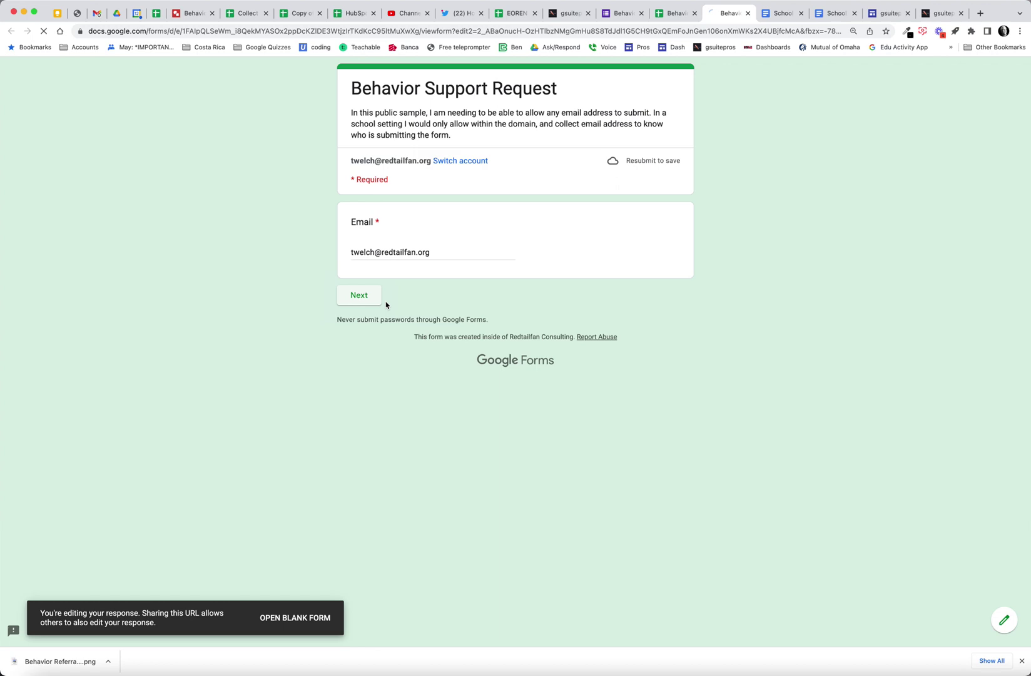
pyautogui.scroll(-10, 557, 386)
pyautogui.scroll(-8, 557, 386)
pyautogui.scroll(-10, 558, 386)
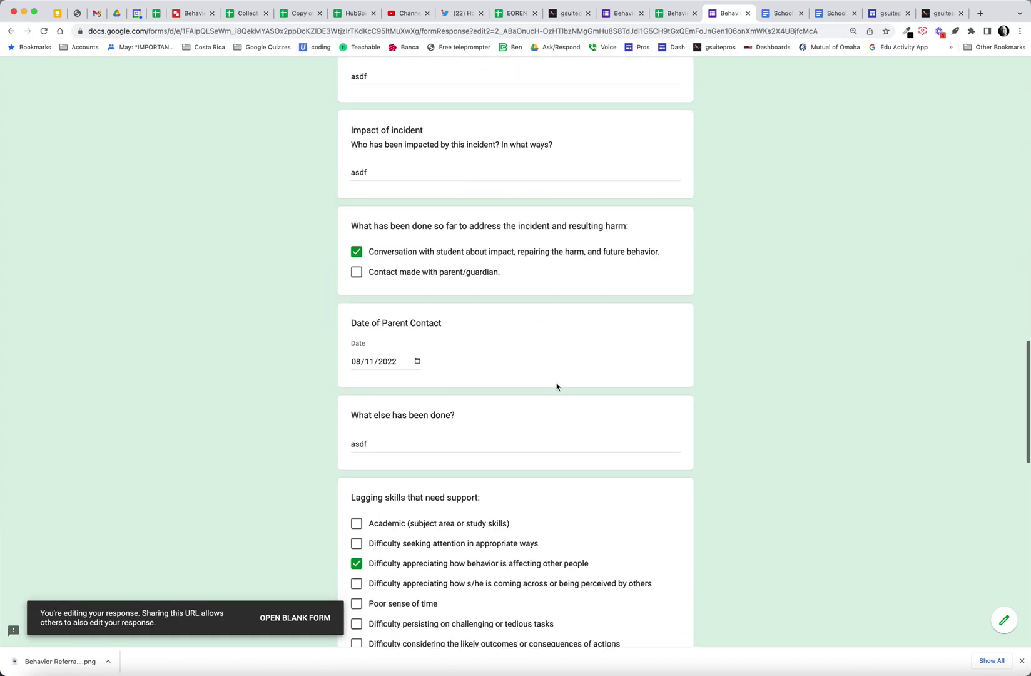
pyautogui.scroll(-10, 558, 386)
pyautogui.scroll(-8, 558, 386)
pyautogui.scroll(-5, 537, 400)
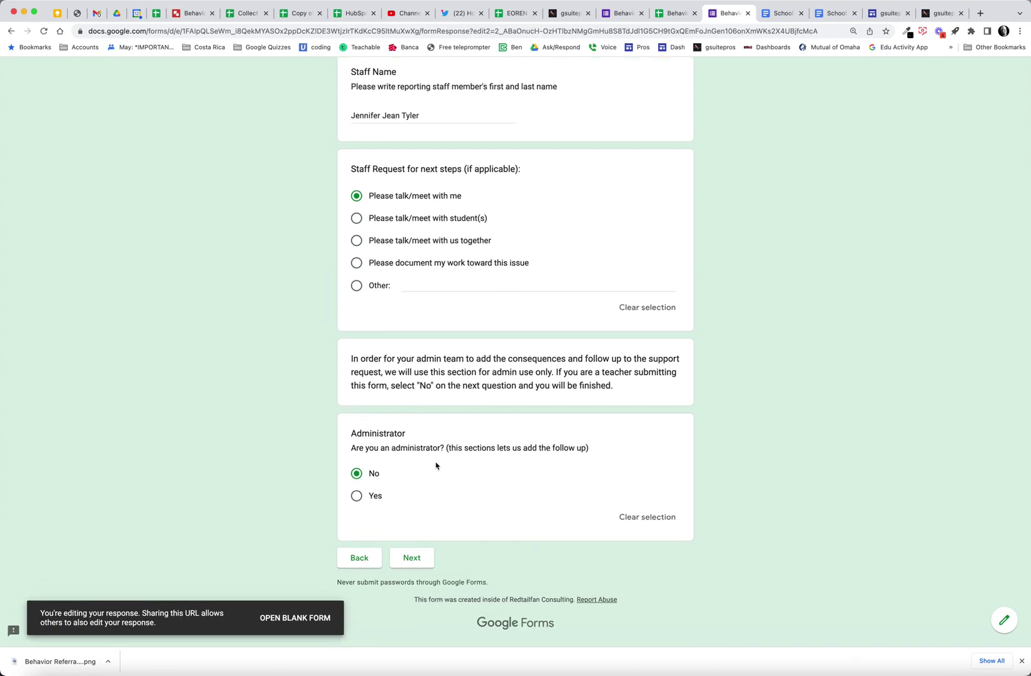
pyautogui.click(356, 494)
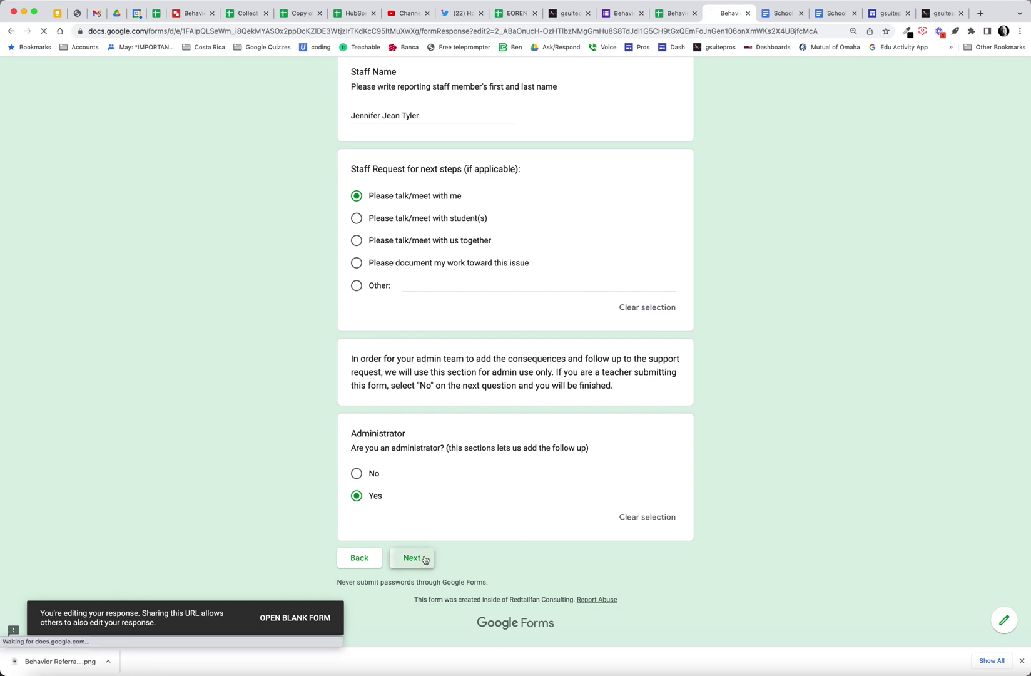
pyautogui.click(415, 558)
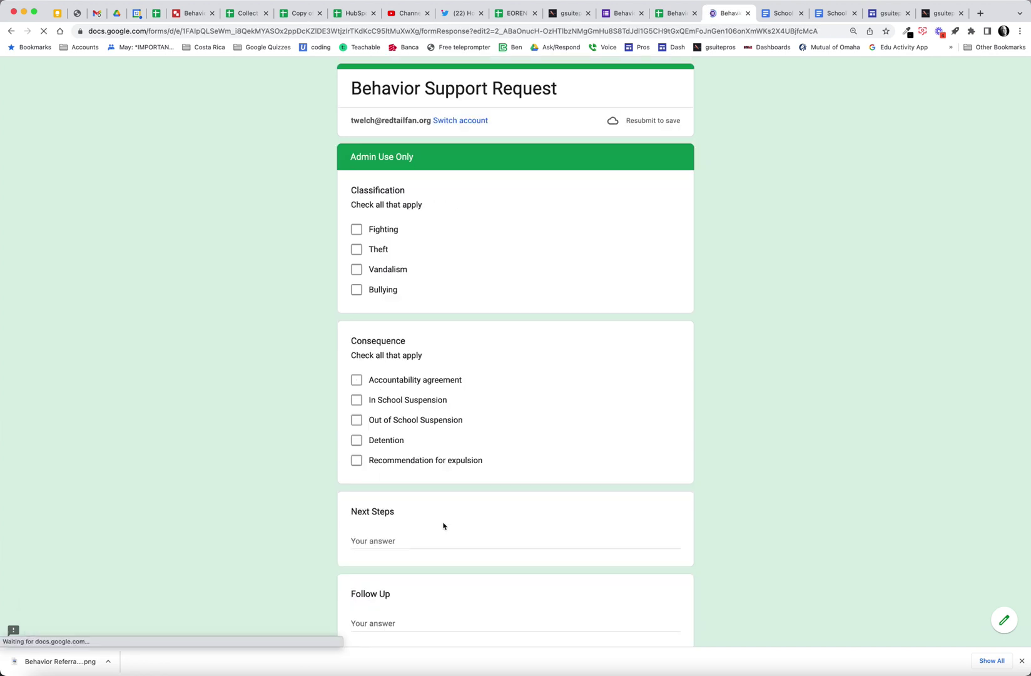
pyautogui.click(356, 229)
pyautogui.click(357, 380)
pyautogui.scroll(-2, 462, 494)
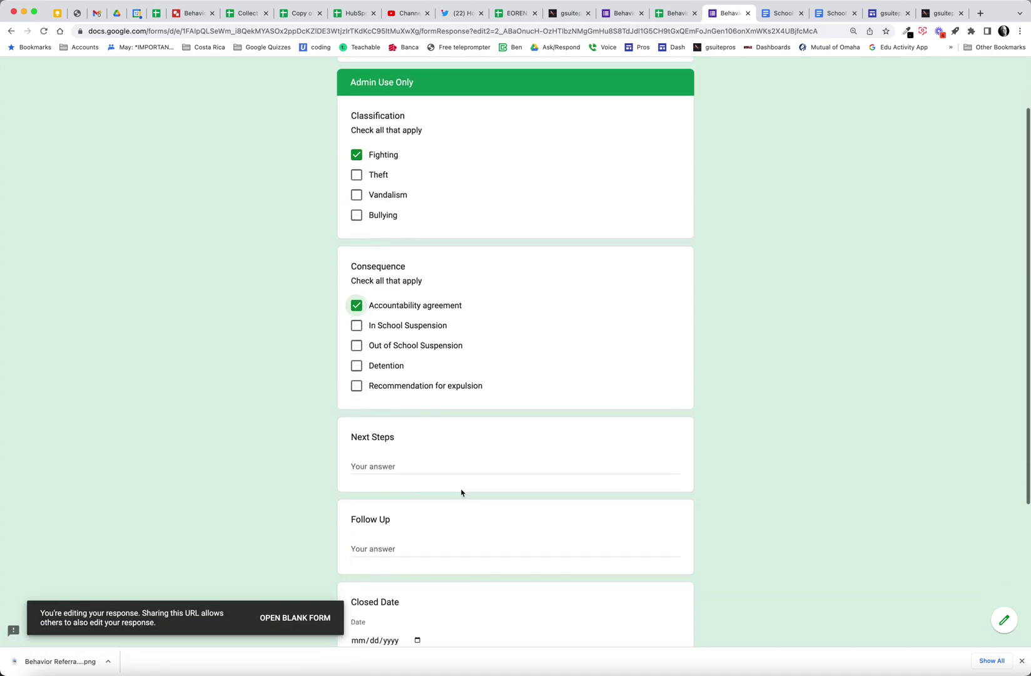
# - Fill Next Steps, Follow Up, Closed Date 08/12/2022 and Closed By Admin, then submit
pyautogui.click(406, 466)
pyautogui.write('dfasdf')
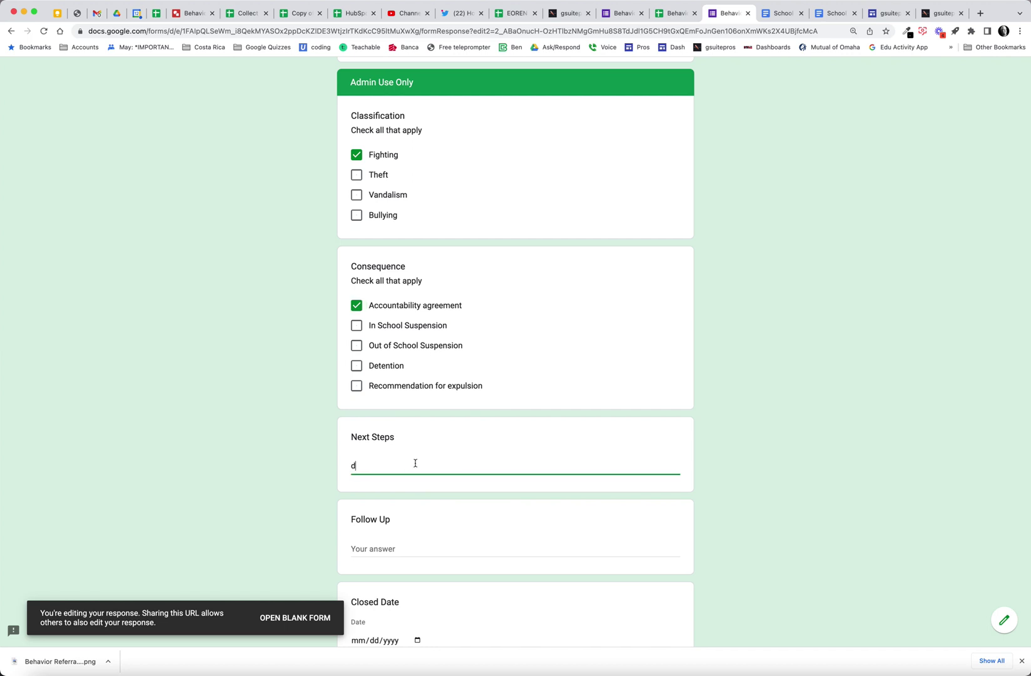
pyautogui.click(398, 548)
pyautogui.write('asdfasdf')
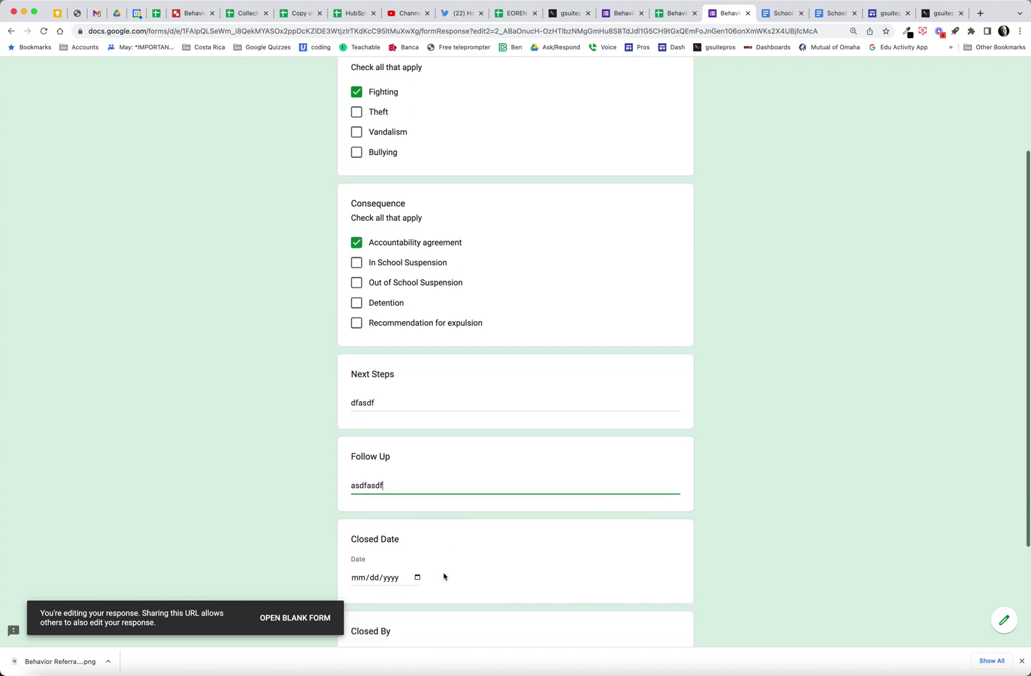
pyautogui.scroll(-4, 419, 575)
pyautogui.click(421, 478)
pyautogui.click(418, 477)
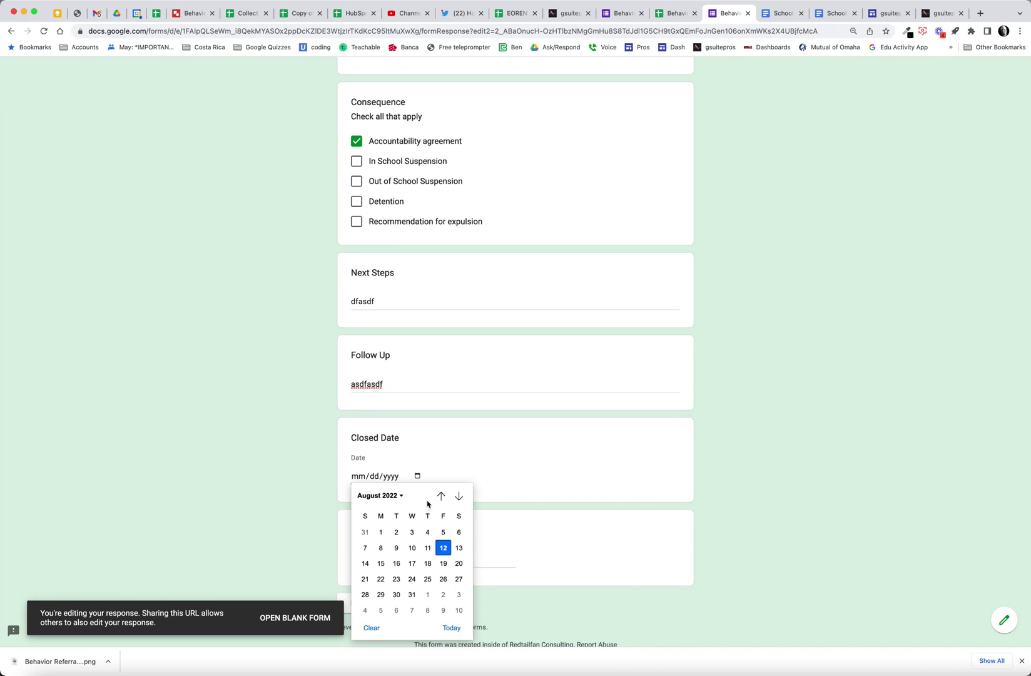
pyautogui.click(444, 547)
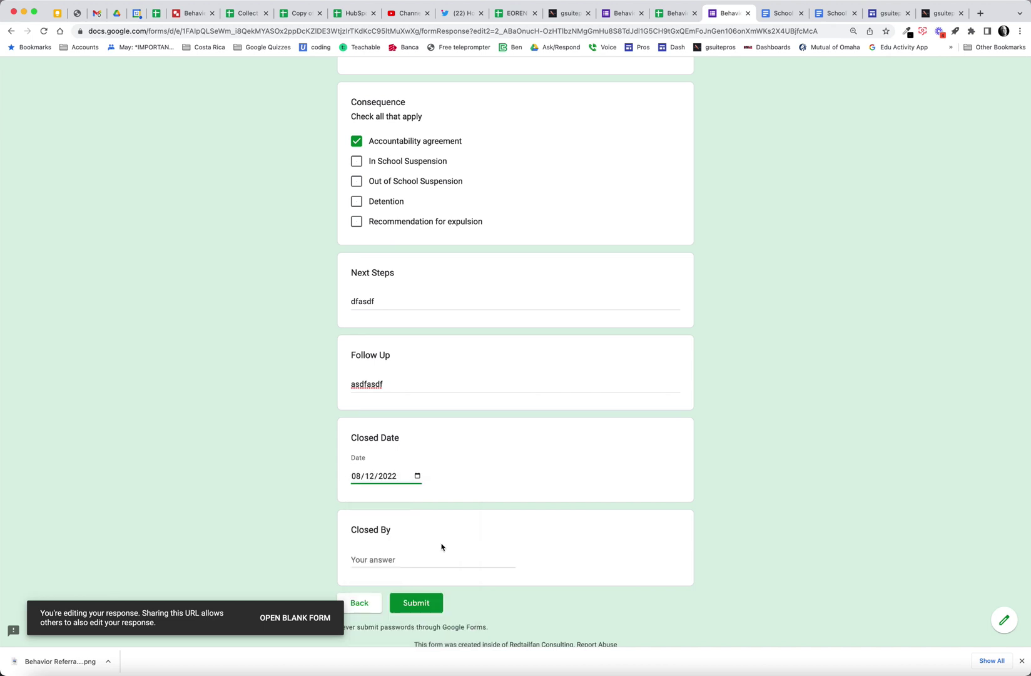
pyautogui.click(397, 561)
pyautogui.write('Admin')
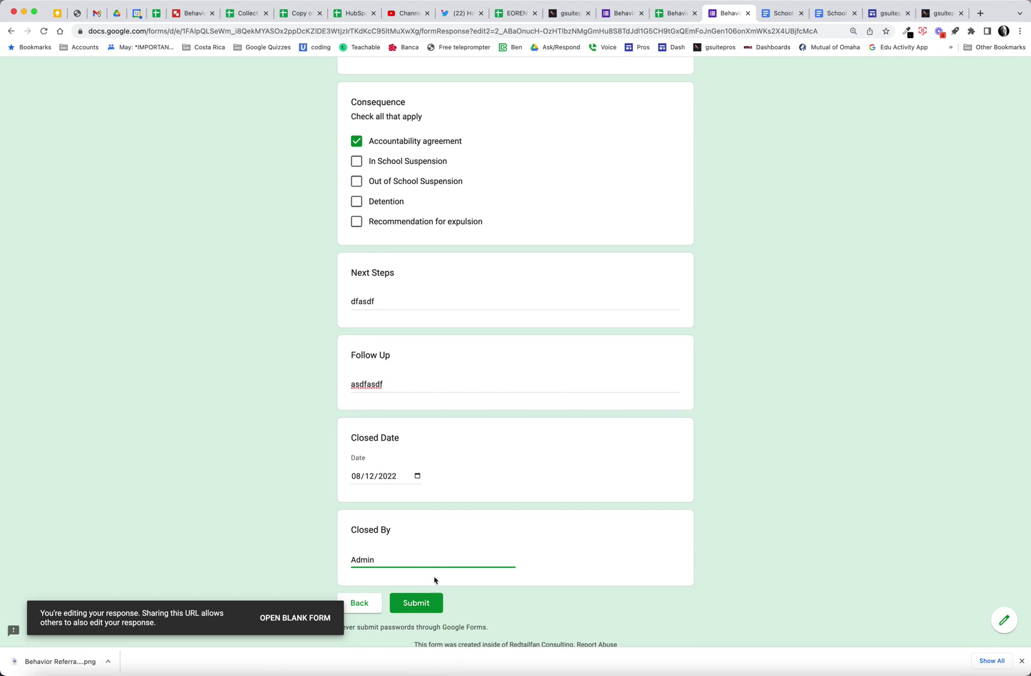
pyautogui.click(427, 603)
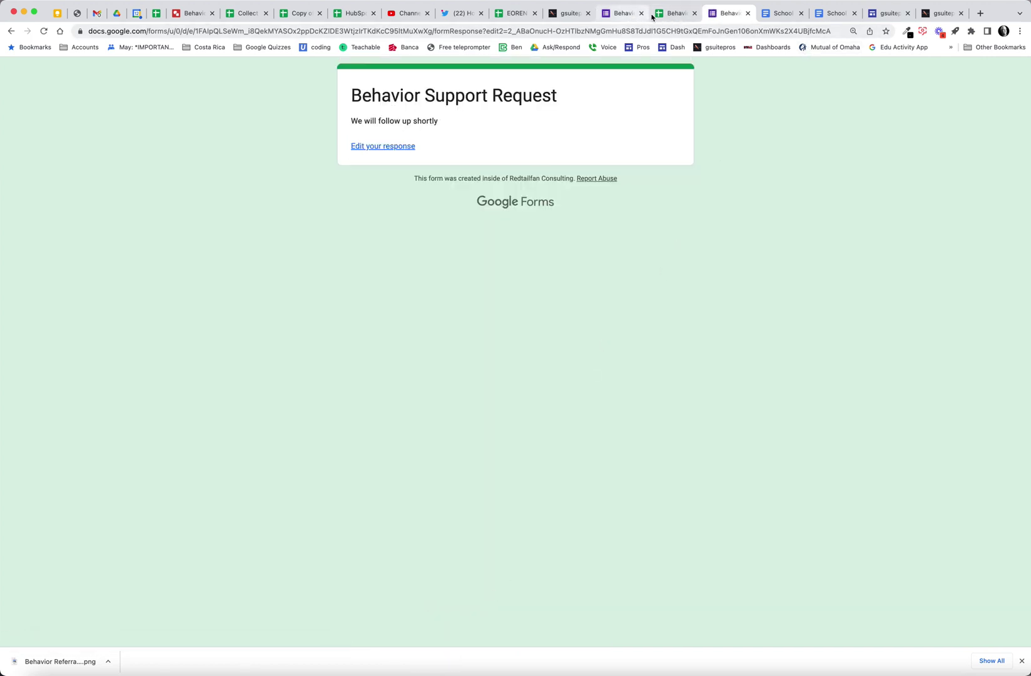
pyautogui.click(673, 13)
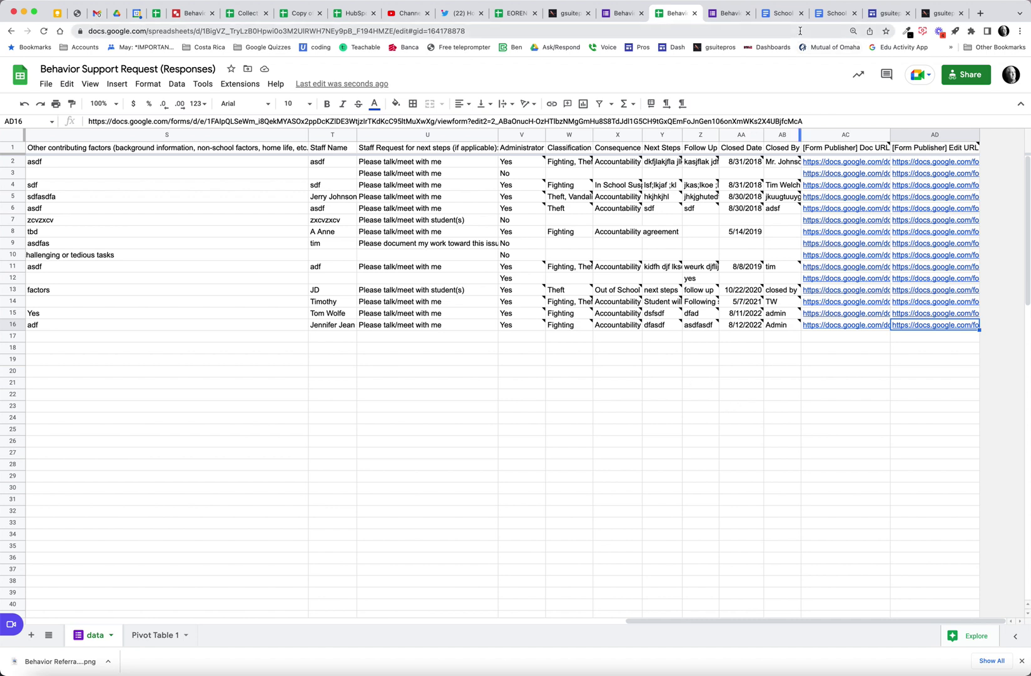
# - Check row 16's updated admin answers, then open the School B Behavior Template doc
pyautogui.click(838, 14)
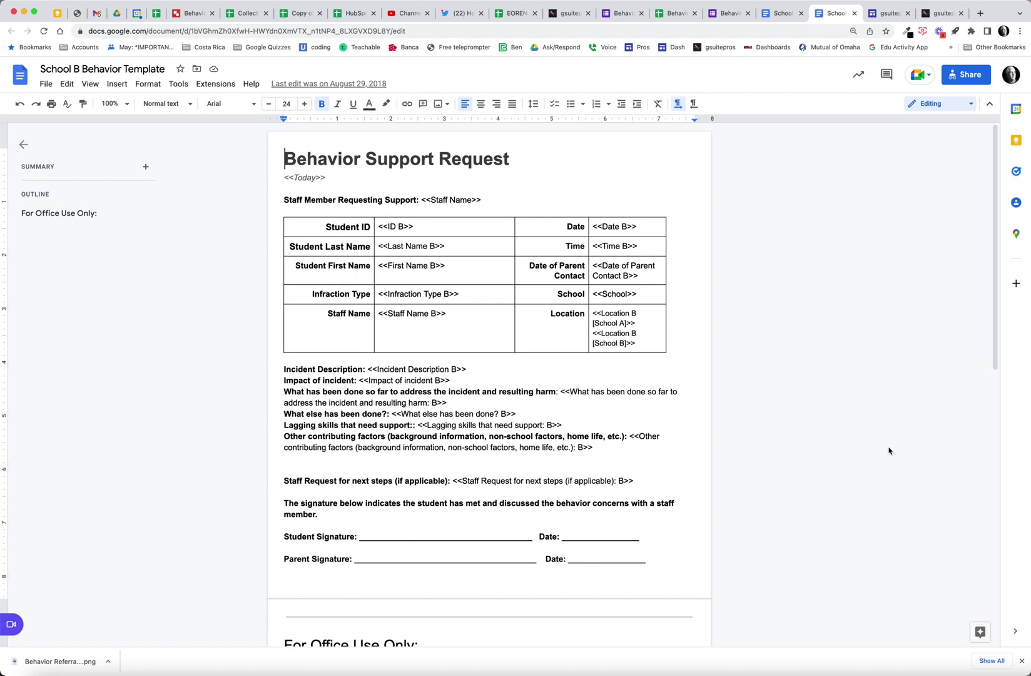
pyautogui.moveTo(727, 13)
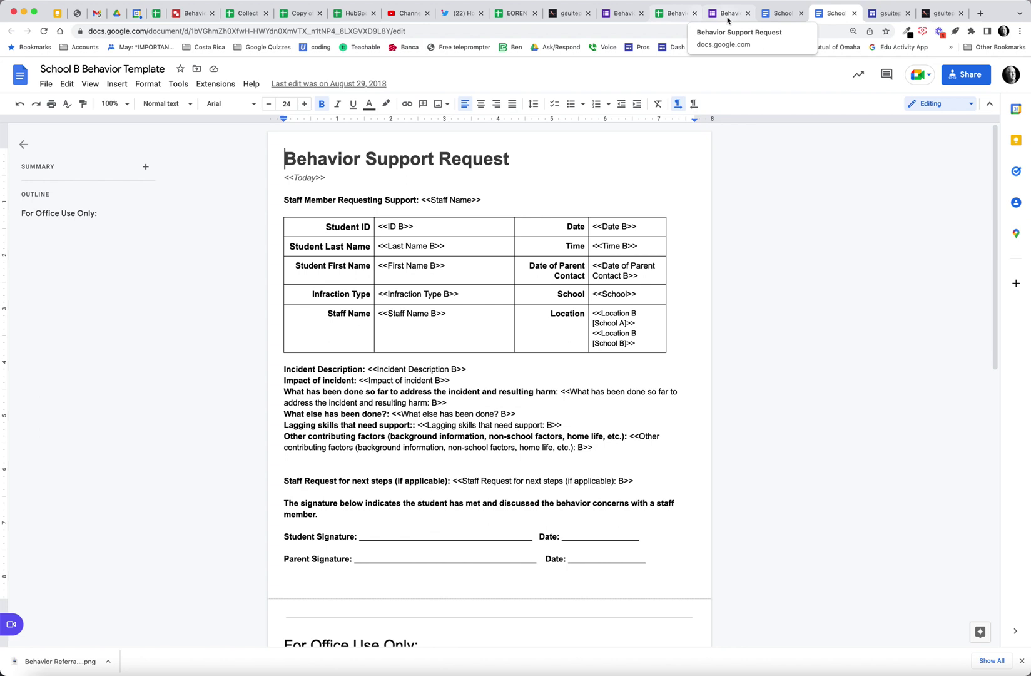
# - Open the School B asdf 2022-08-11 doc and read its follow-through and next-step notes
pyautogui.click(673, 13)
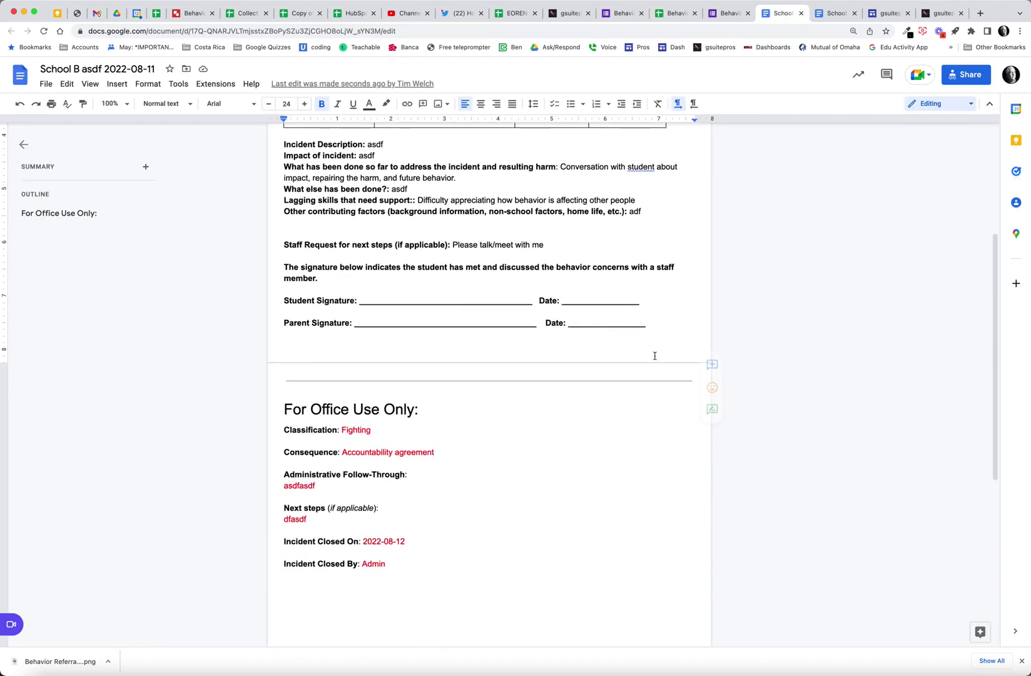
pyautogui.scroll(5, 781, 411)
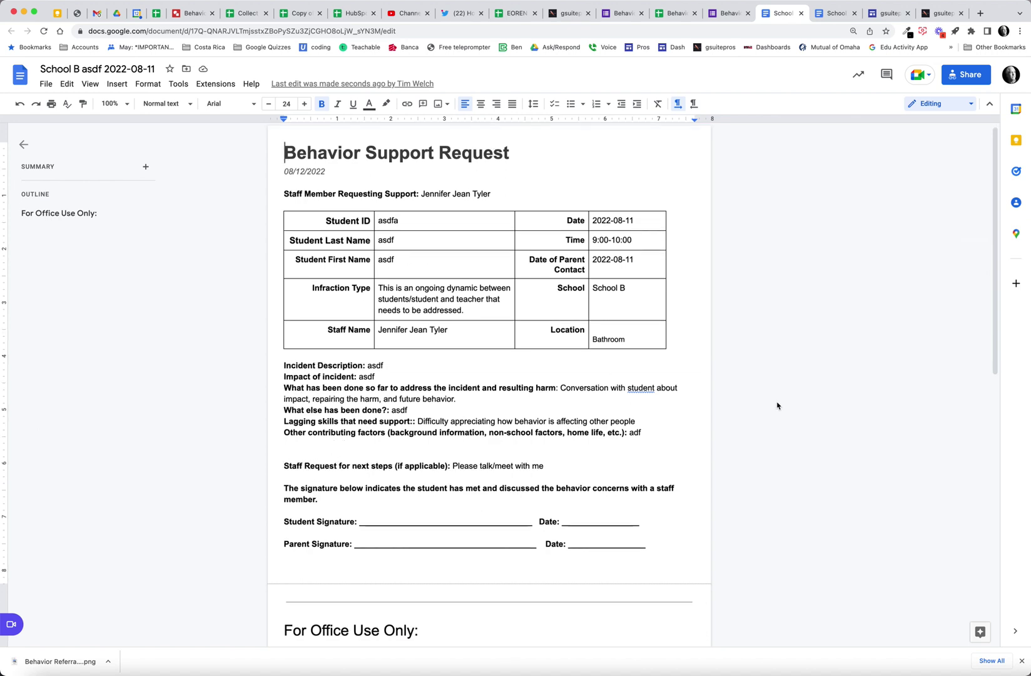
pyautogui.scroll(-5, 773, 403)
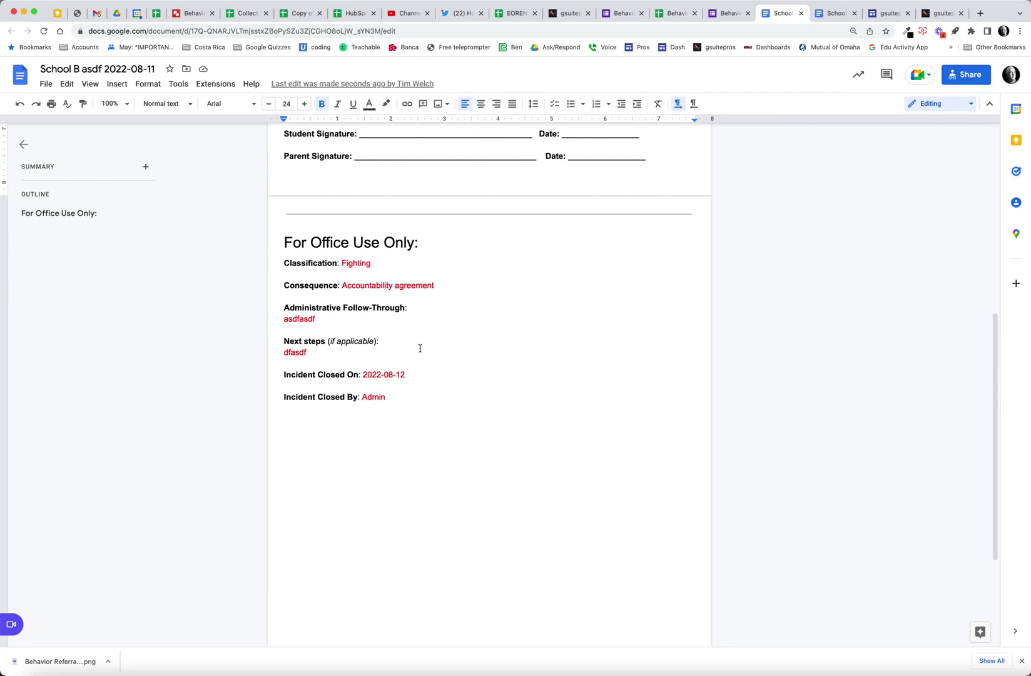
pyautogui.scroll(3, 448, 359)
pyautogui.scroll(4, 448, 360)
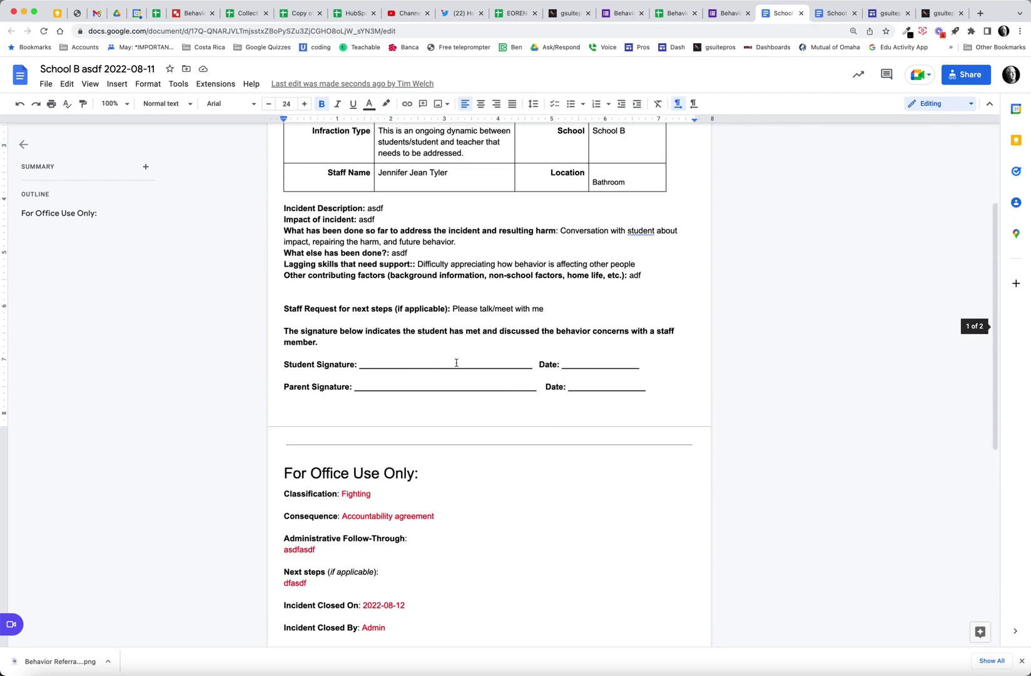
pyautogui.scroll(1, 482, 367)
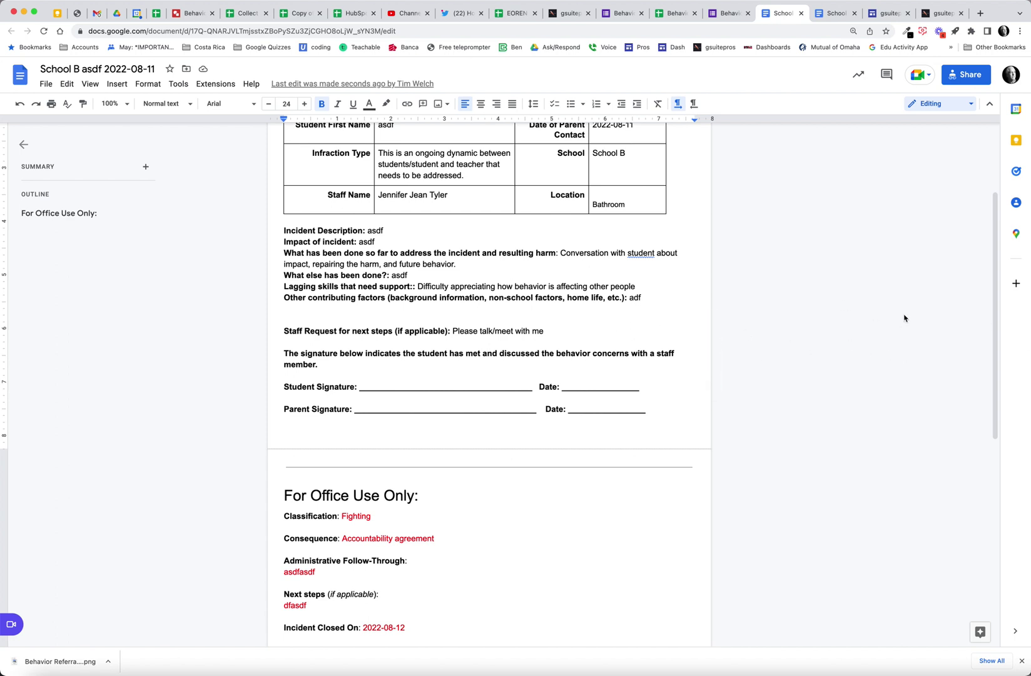
# - Scroll the gsuitepros project page to its Data Studio view and open the dashboard
pyautogui.click(940, 14)
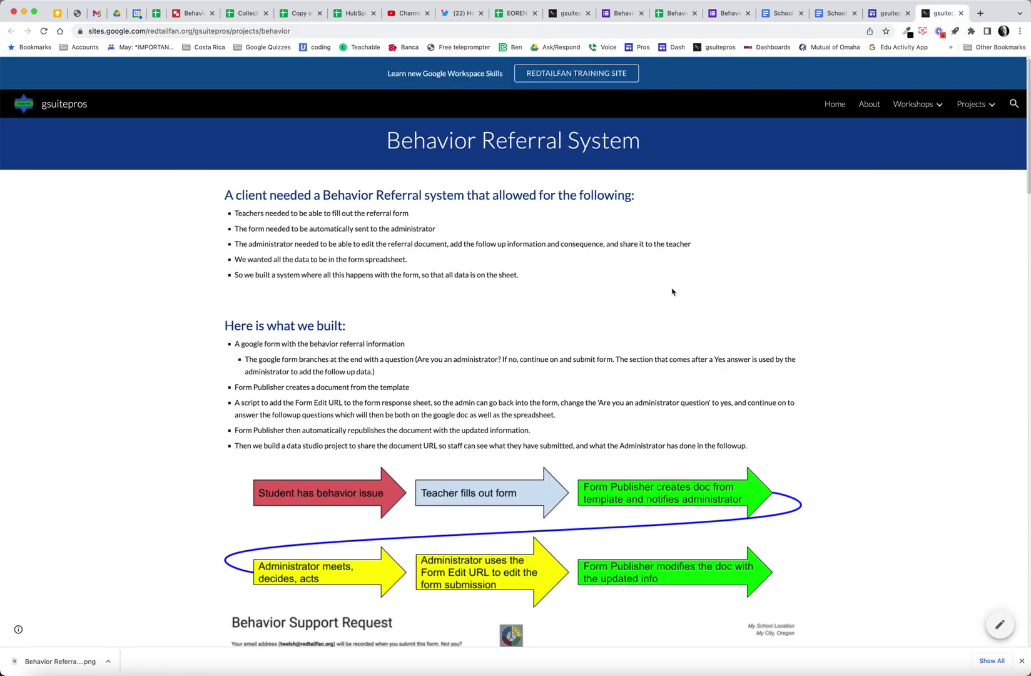
pyautogui.scroll(-5, 672, 293)
pyautogui.scroll(-5, 693, 299)
pyautogui.scroll(-5, 717, 306)
pyautogui.scroll(-5, 739, 316)
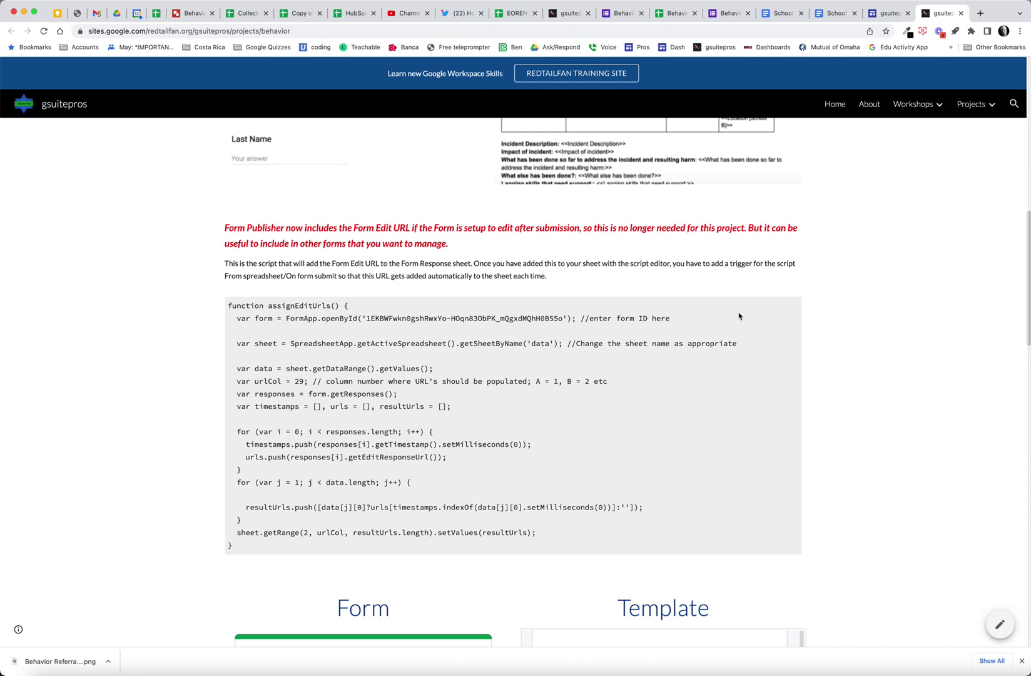
pyautogui.scroll(-5, 739, 315)
pyautogui.scroll(-3, 739, 316)
pyautogui.scroll(-5, 797, 335)
pyautogui.scroll(-3, 798, 335)
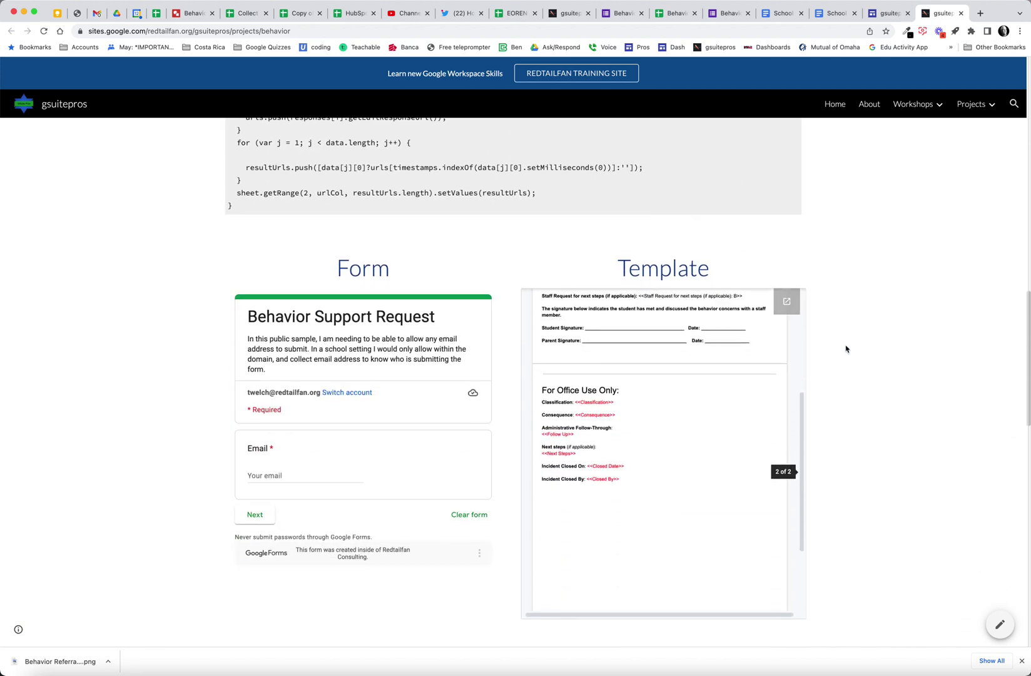
pyautogui.scroll(-5, 846, 348)
pyautogui.scroll(-3, 846, 348)
pyautogui.scroll(-3, 846, 348)
pyautogui.scroll(-4, 846, 349)
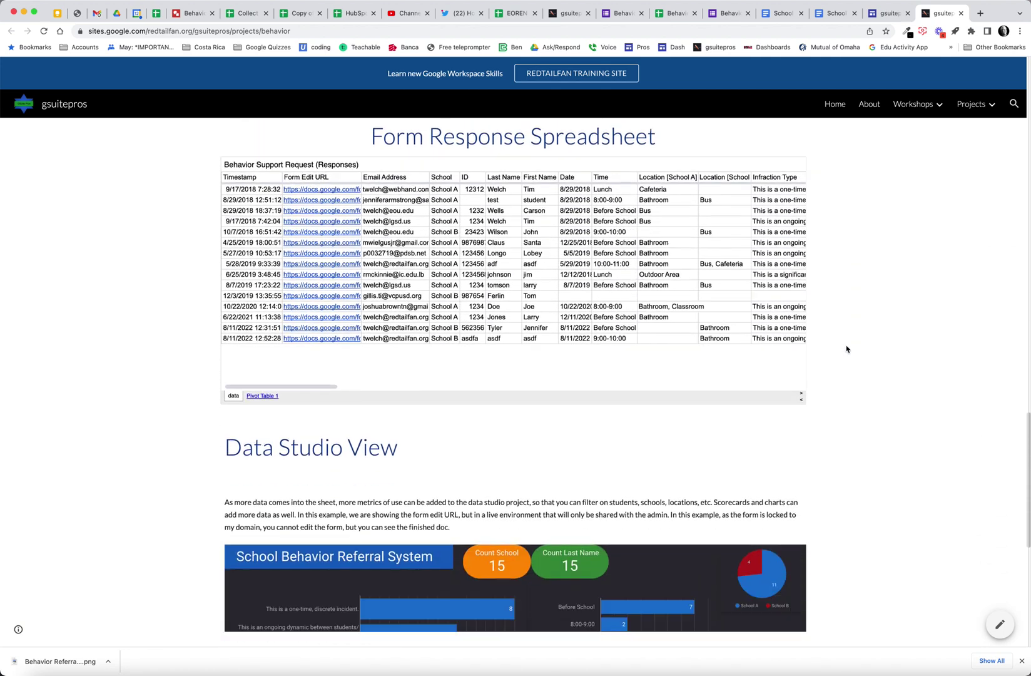
pyautogui.scroll(-4, 846, 349)
pyautogui.scroll(-3, 846, 349)
pyautogui.scroll(-4, 845, 349)
pyautogui.scroll(-1, 846, 349)
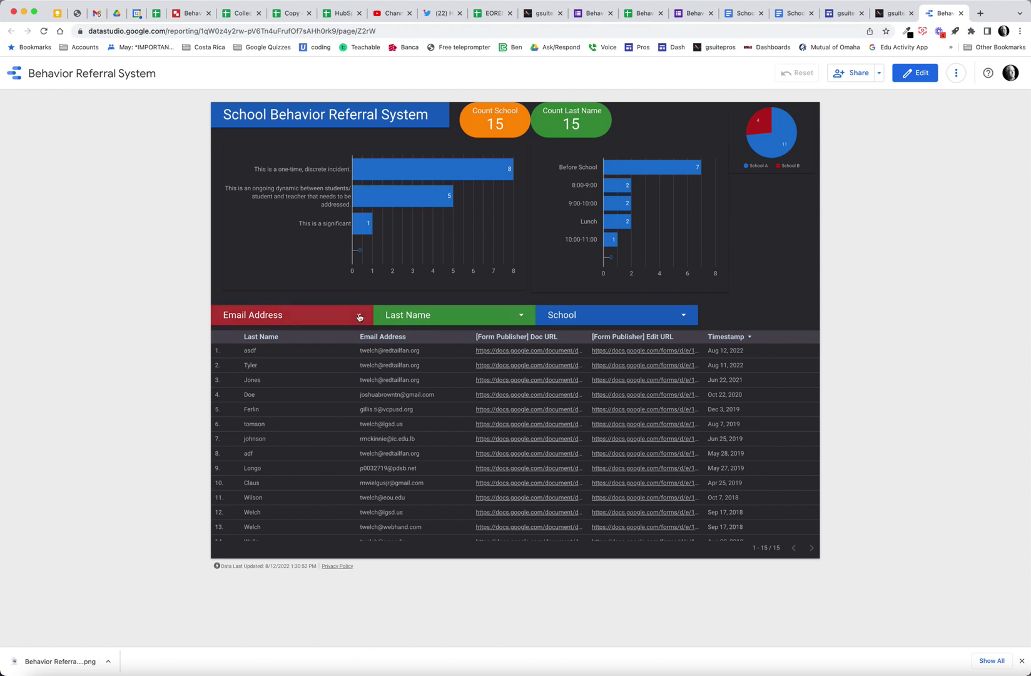
# - Filter the dashboard to a single email address, then restore all email addresses
pyautogui.click(354, 314)
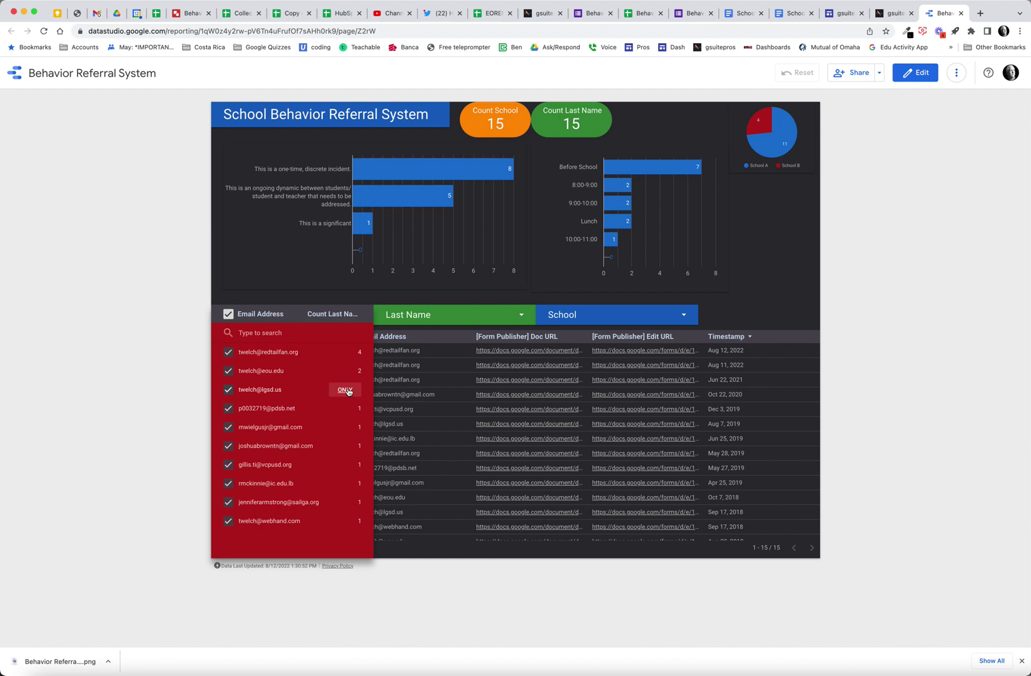
pyautogui.click(345, 389)
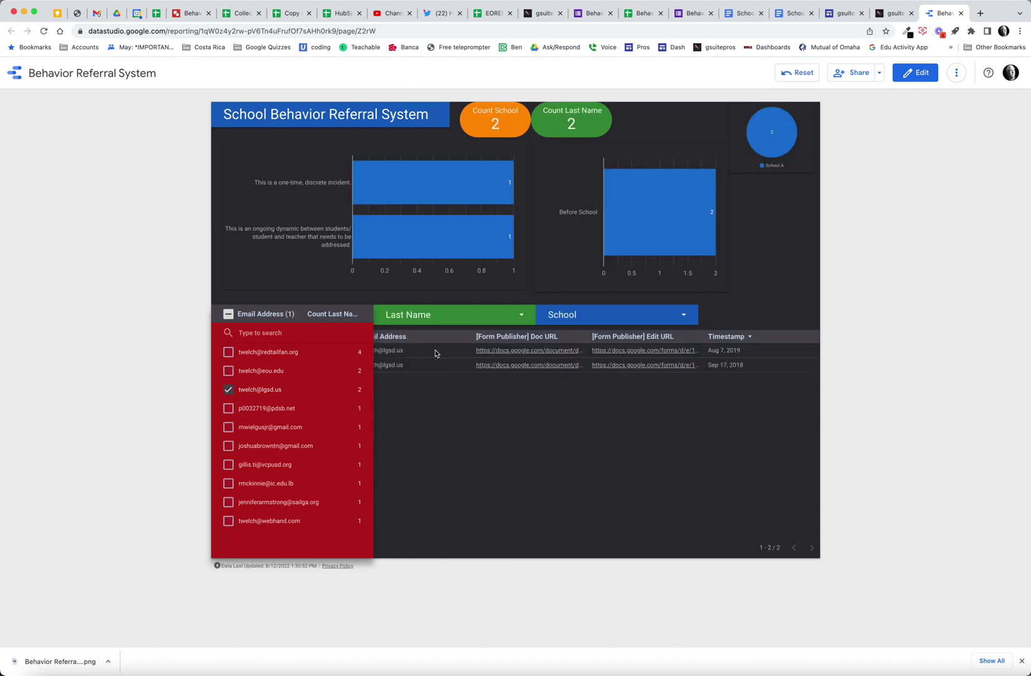
pyautogui.click(439, 406)
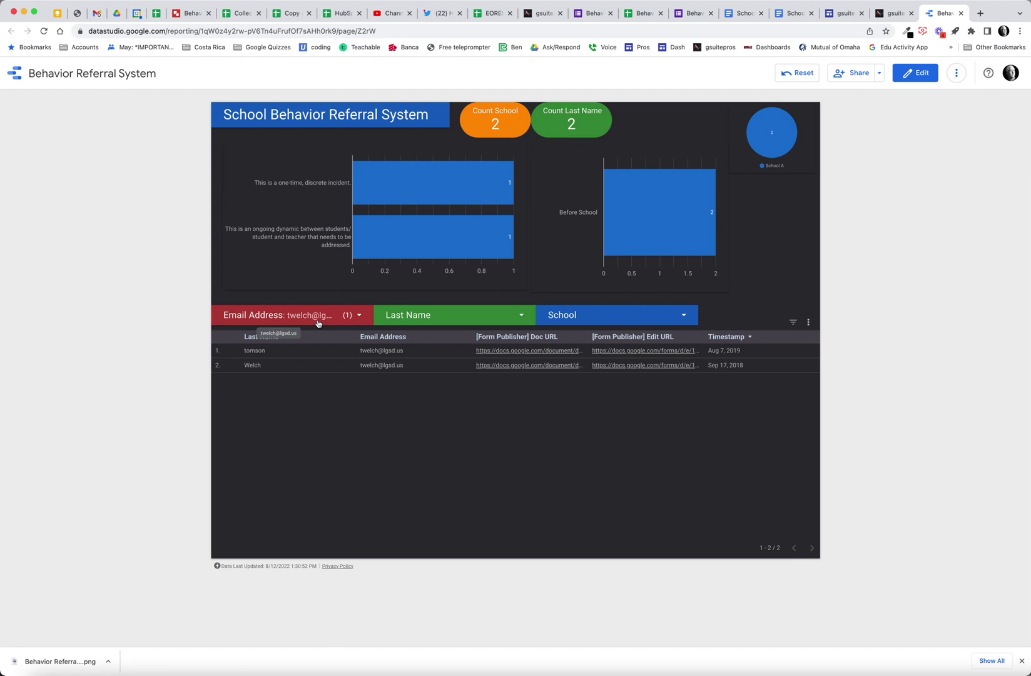
pyautogui.click(359, 316)
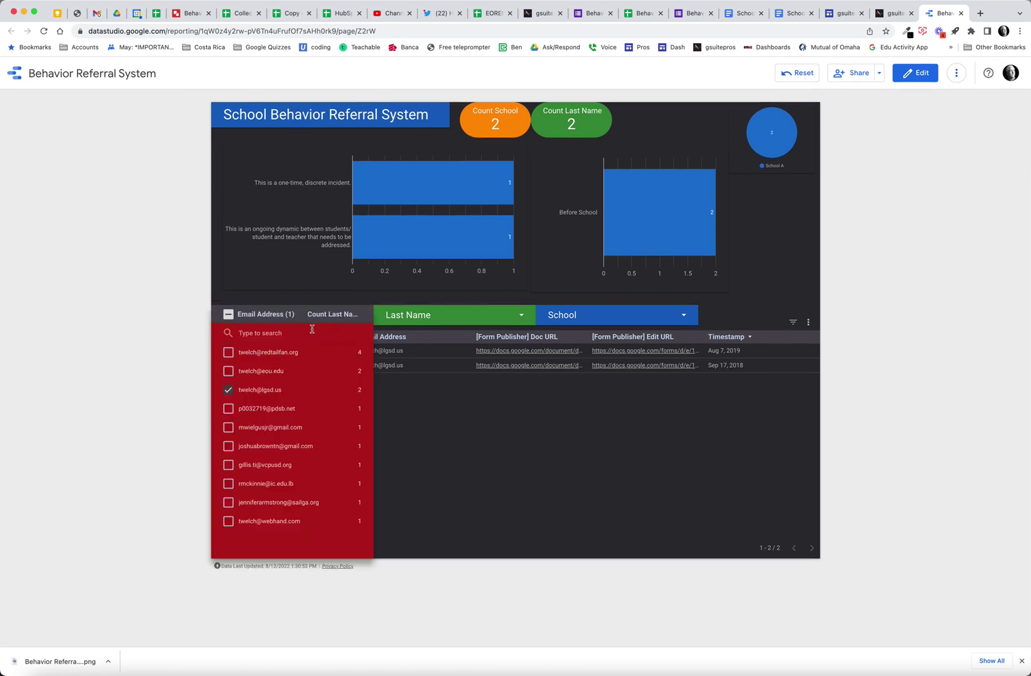
pyautogui.click(227, 314)
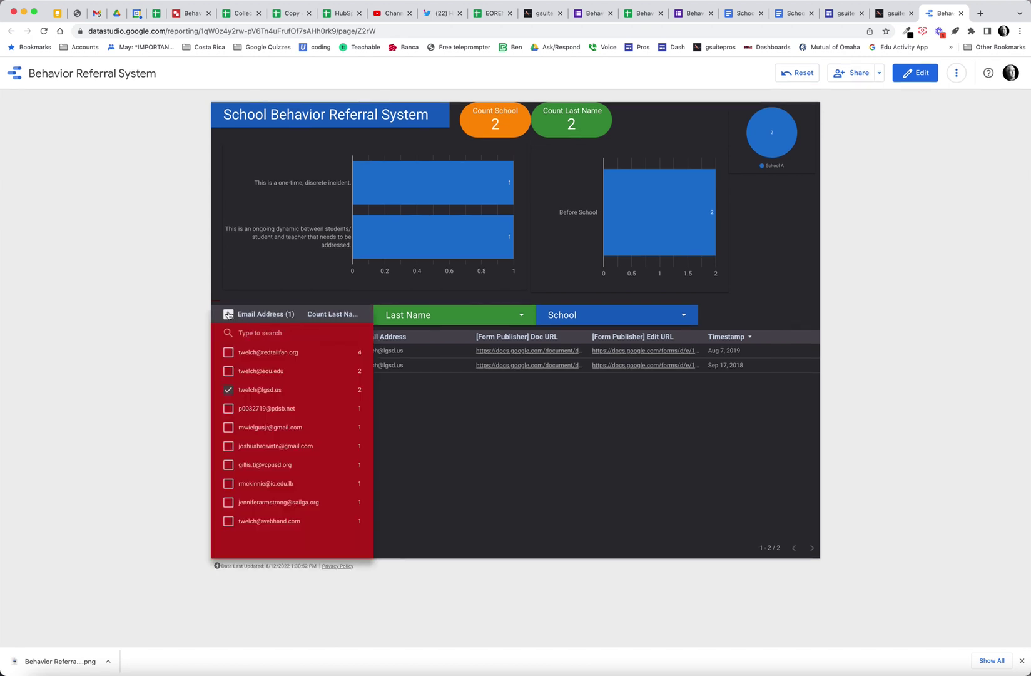
# - Filter Last Name to Welch only and open the School A 08/29/2018 referral doc
pyautogui.click(523, 315)
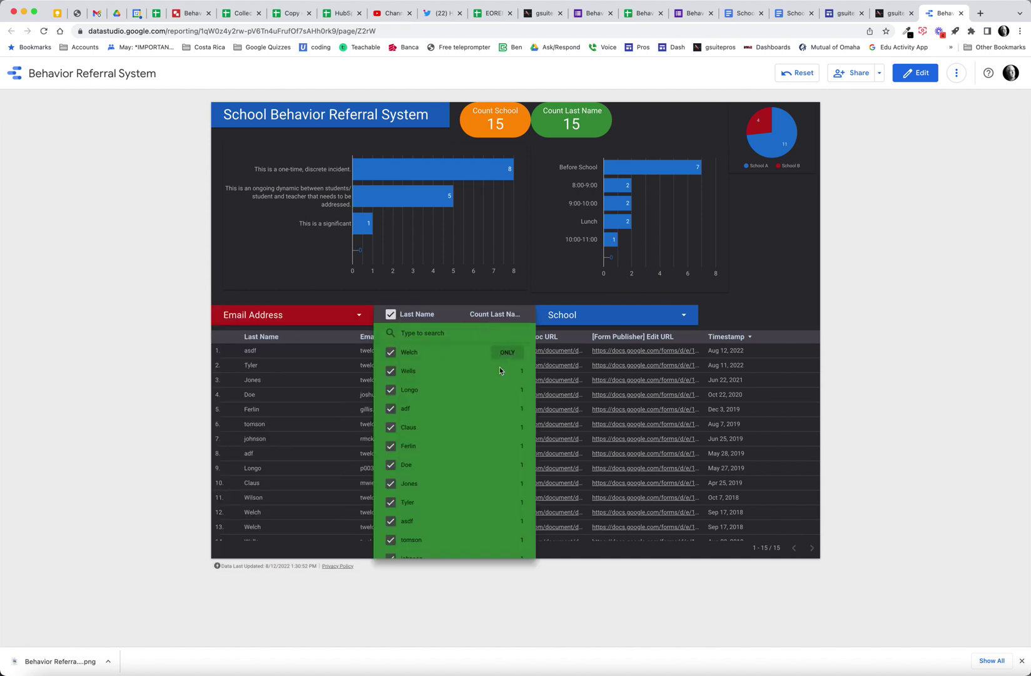
pyautogui.scroll(-2, 475, 452)
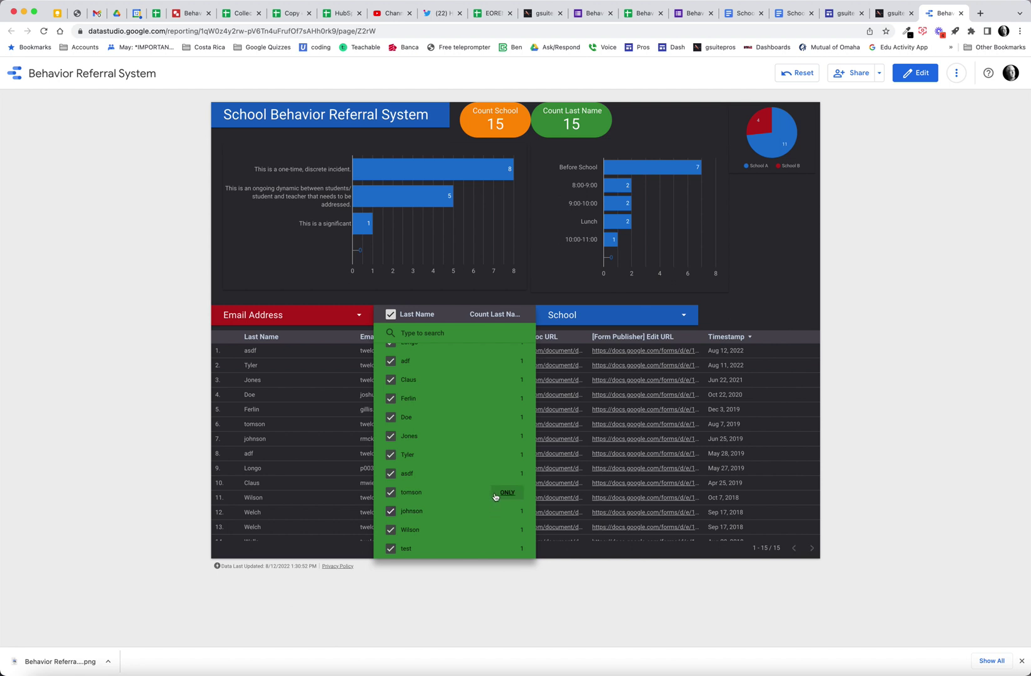
pyautogui.scroll(2, 489, 484)
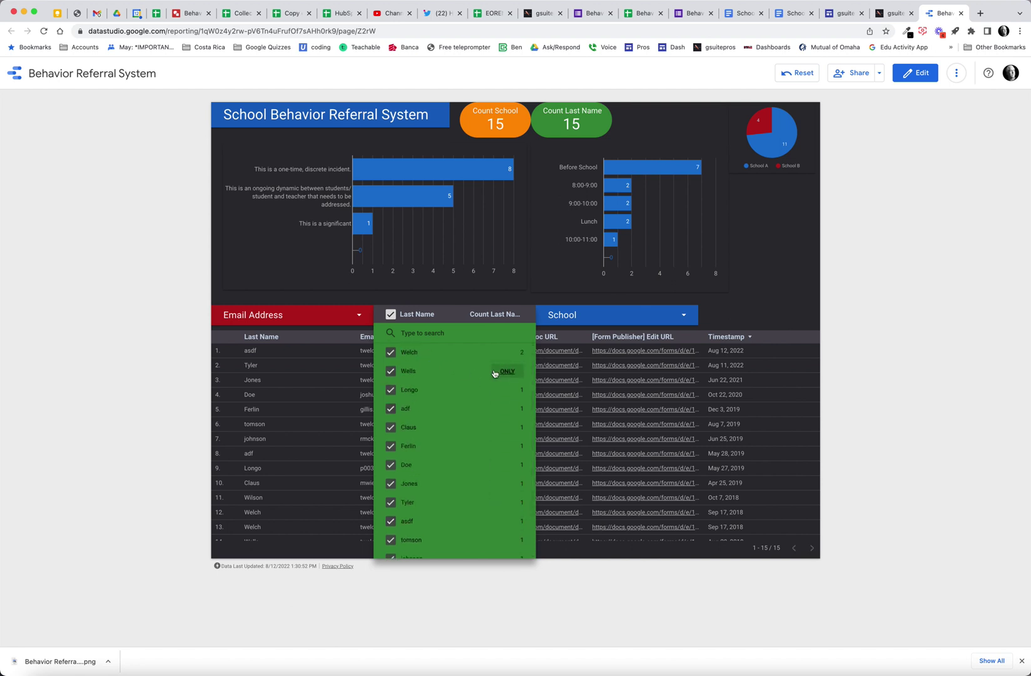
pyautogui.rightClick(506, 353)
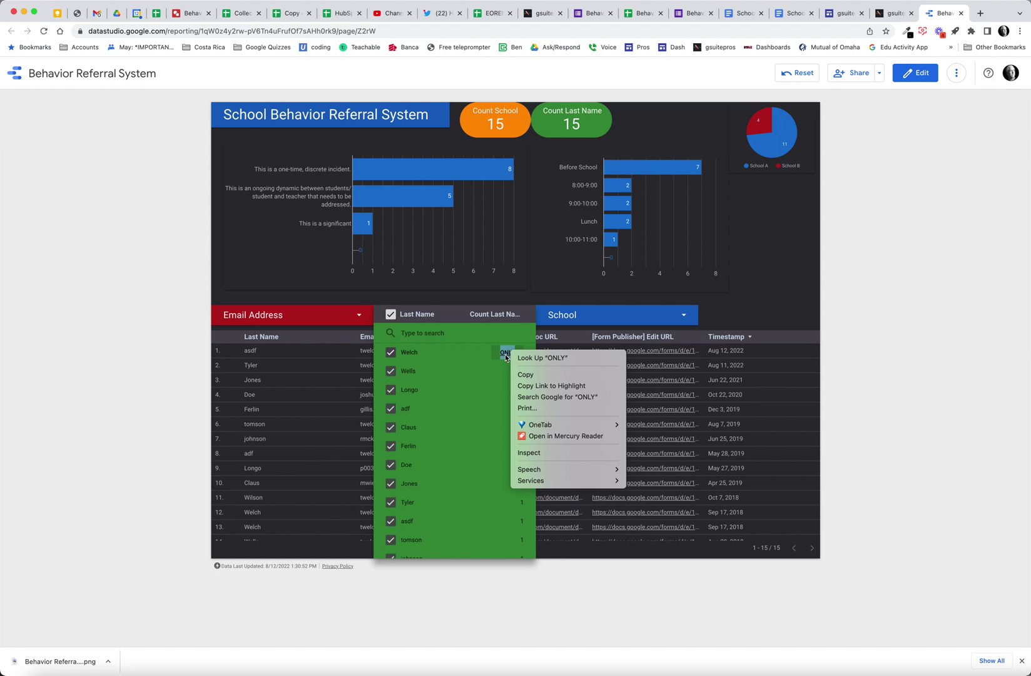
pyautogui.press('Escape')
pyautogui.click(504, 354)
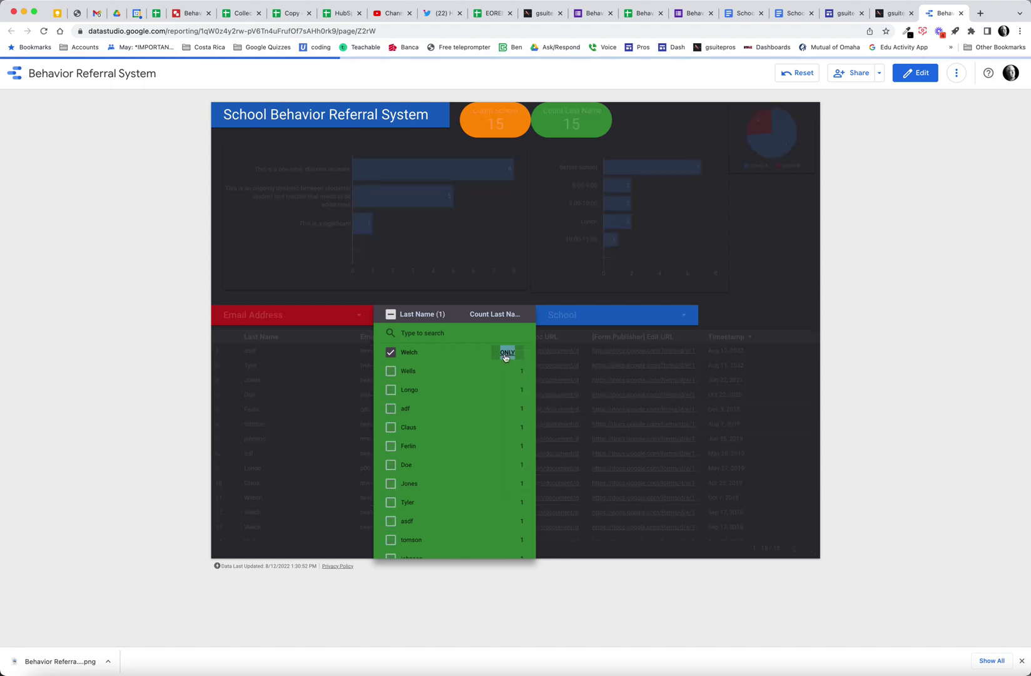
pyautogui.click(493, 304)
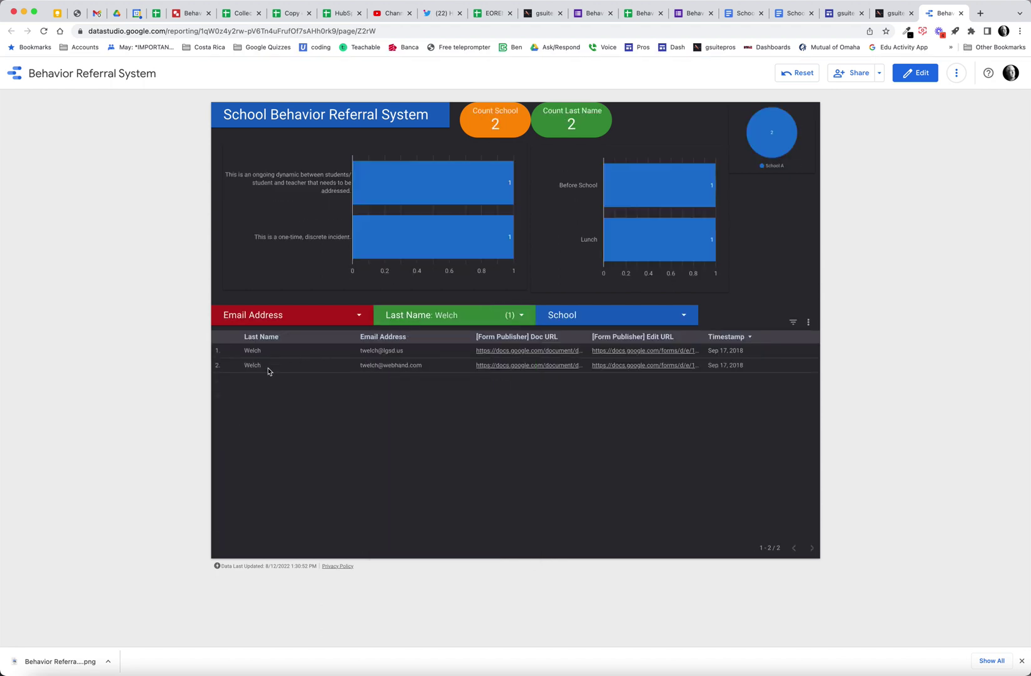
pyautogui.click(561, 355)
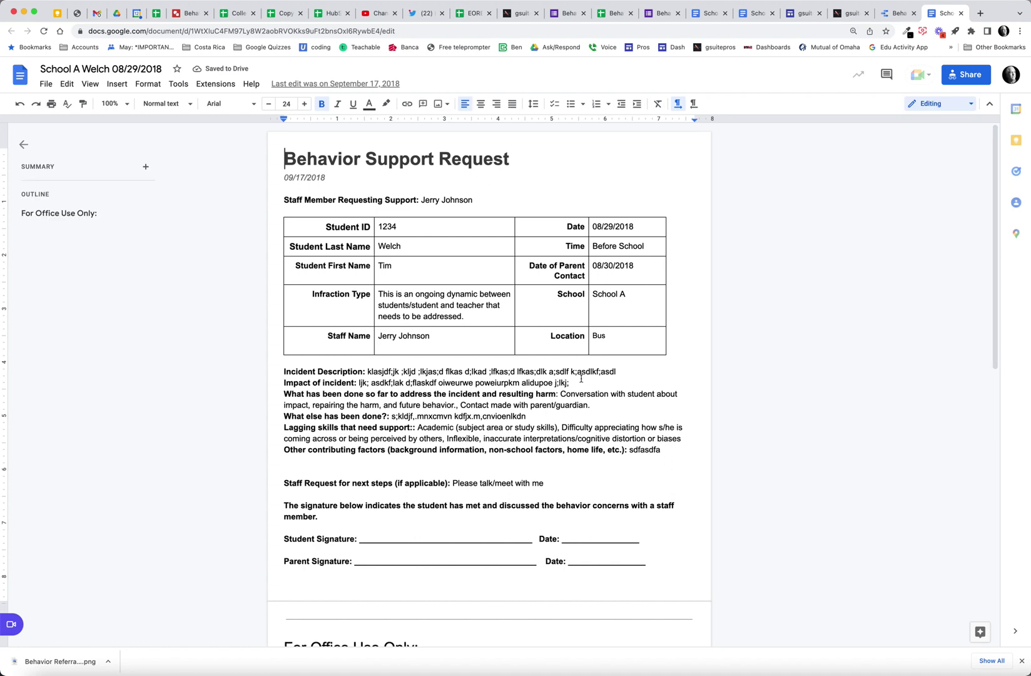
pyautogui.scroll(-5, 753, 331)
pyautogui.scroll(-5, 608, 362)
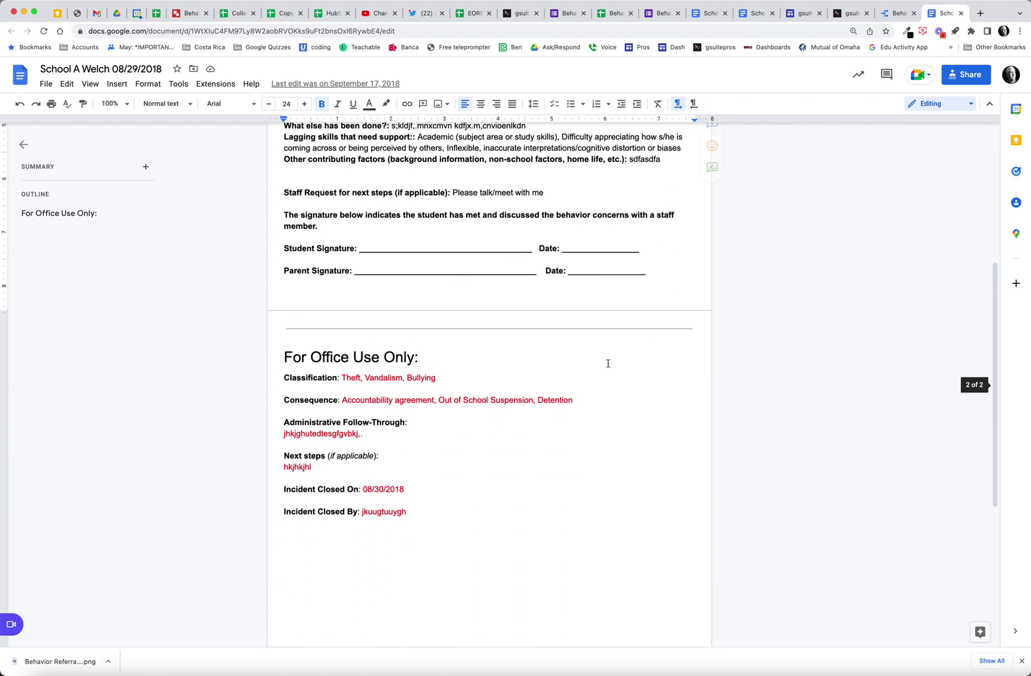
pyautogui.click(961, 13)
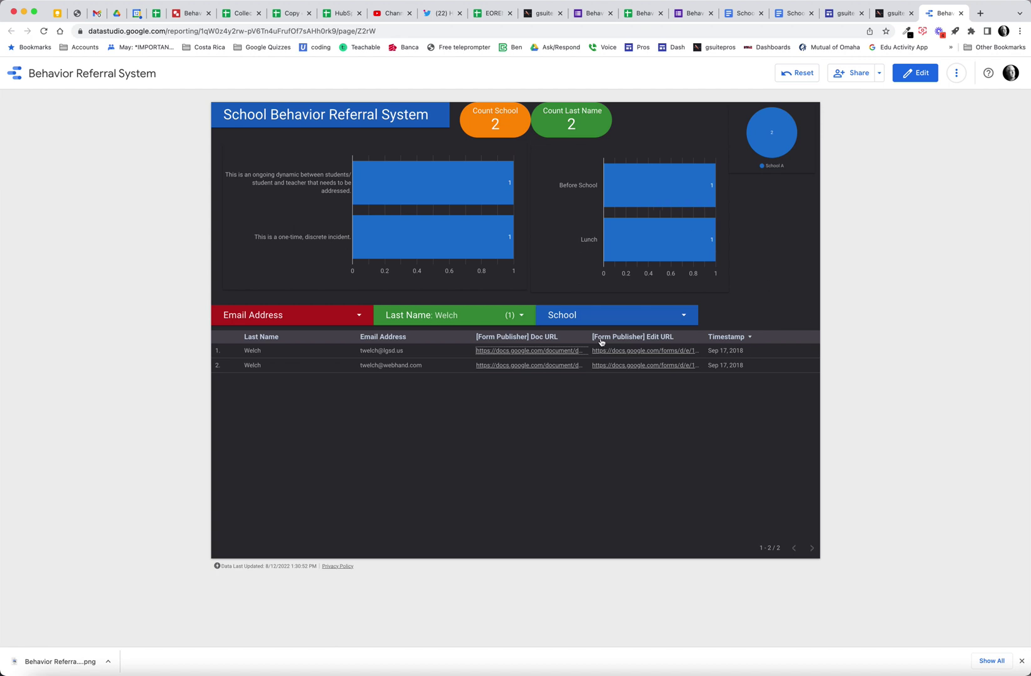
# - Clear the Last Name filter and limit the dashboard to School A's 11 referrals
pyautogui.click(521, 314)
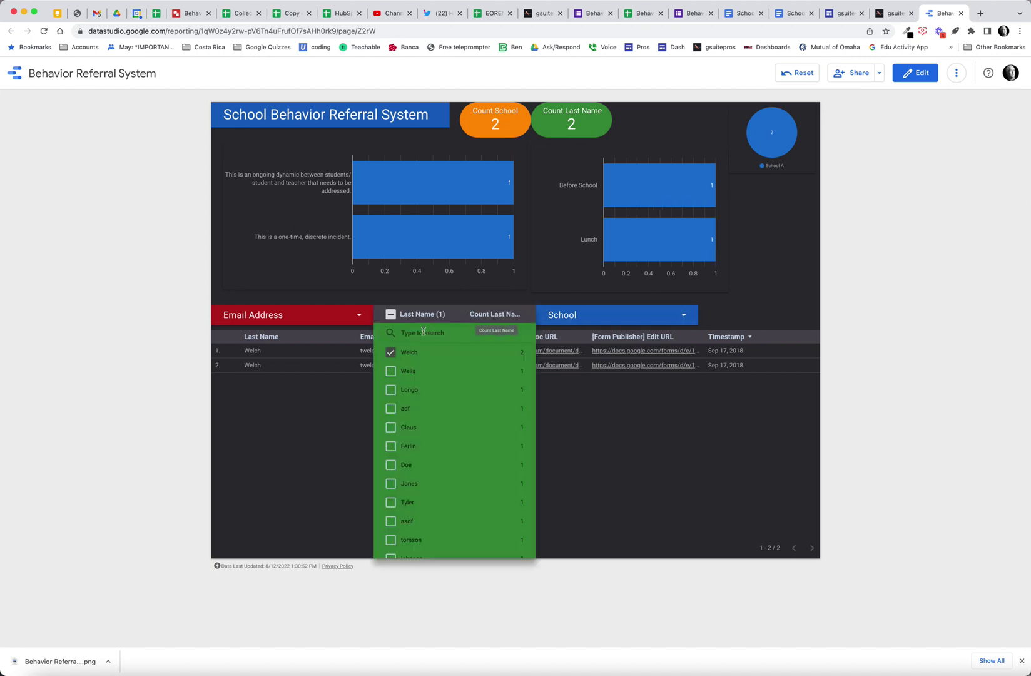
pyautogui.click(390, 313)
pyautogui.click(684, 315)
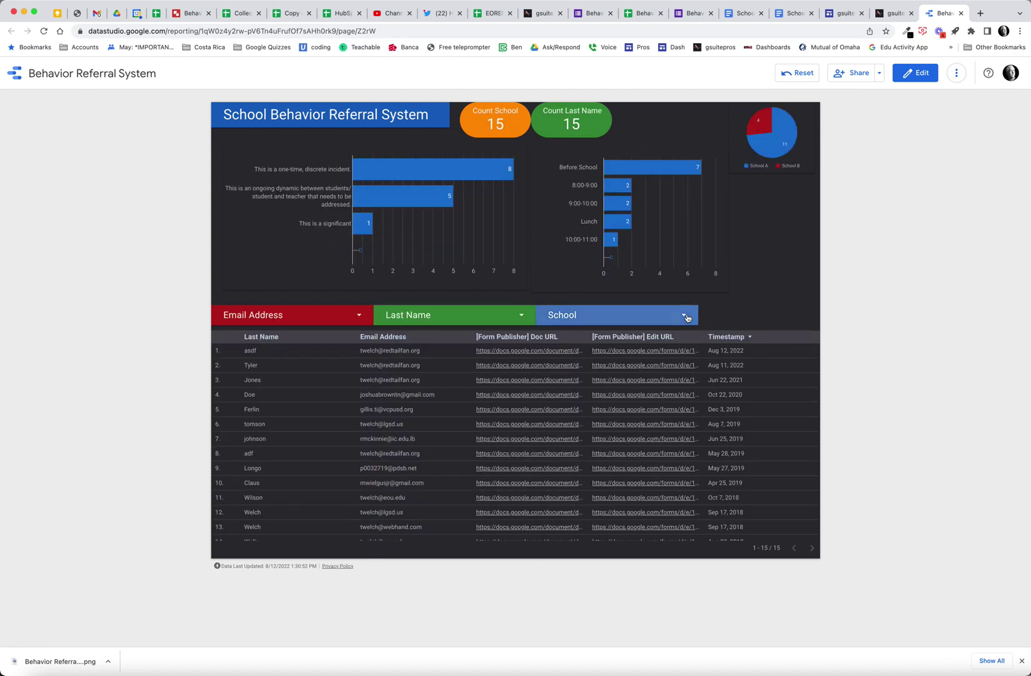
pyautogui.click(684, 314)
pyautogui.click(669, 353)
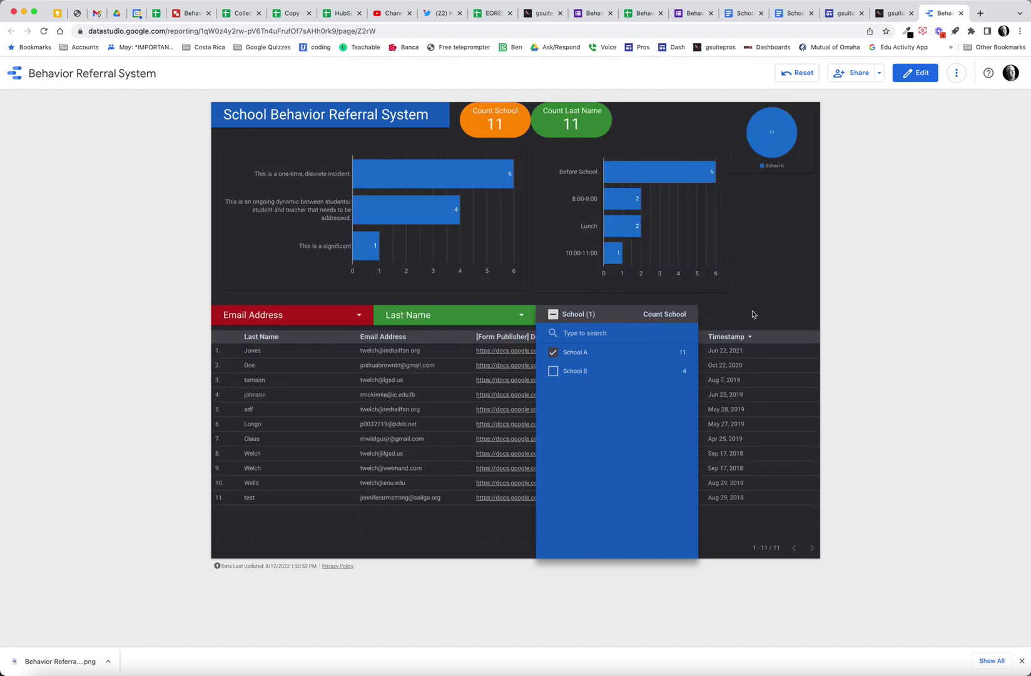
# - Restore both schools to show all 15 referrals, zoom in, and return to the project page
pyautogui.click(554, 314)
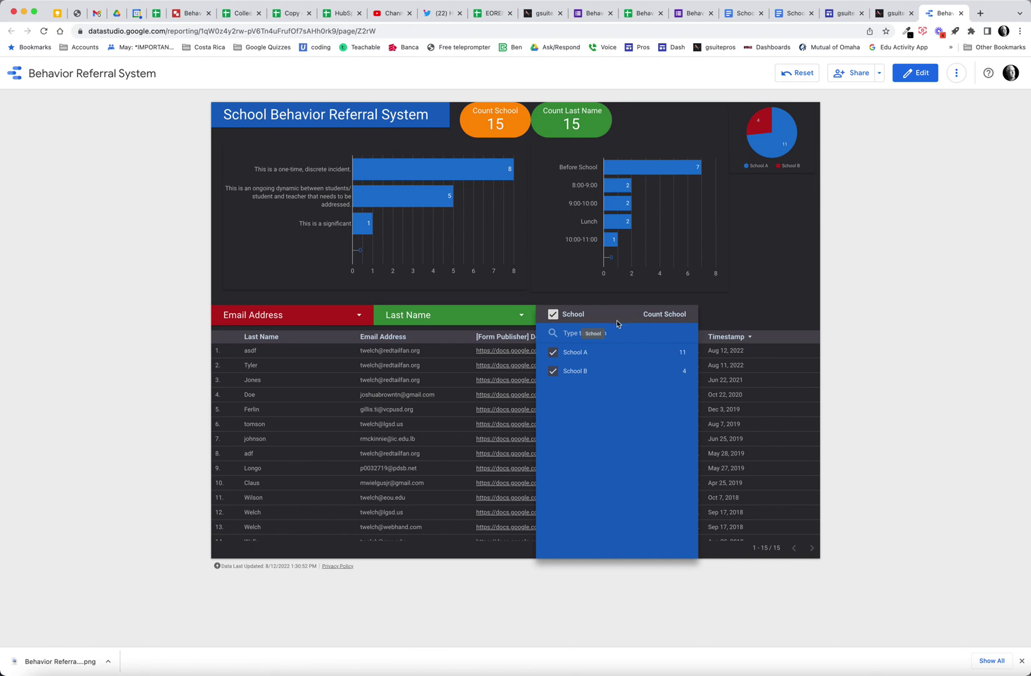
pyautogui.click(814, 319)
pyautogui.hotkey('ctrl', '+')
pyautogui.hotkey('ctrl', '+')
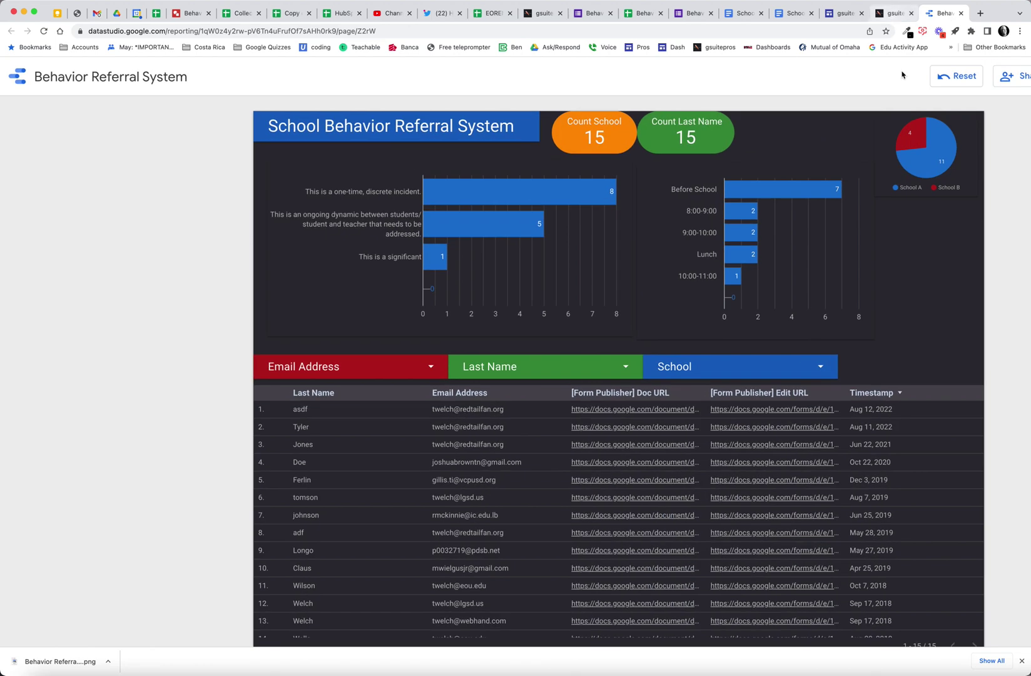
pyautogui.click(890, 13)
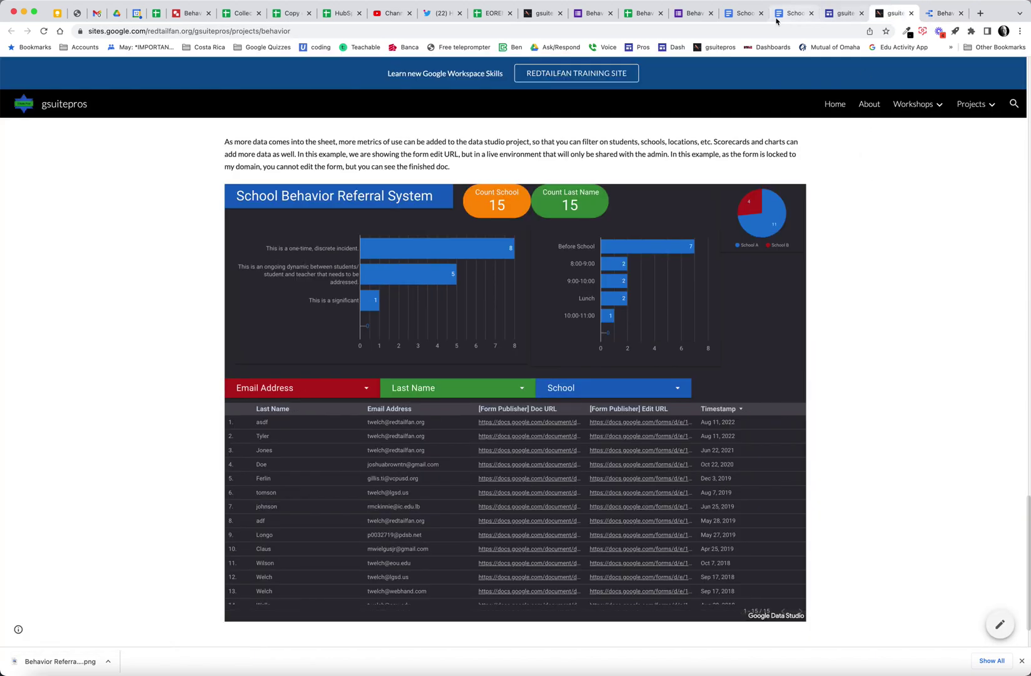
pyautogui.scroll(10, 842, 283)
pyautogui.scroll(10, 841, 282)
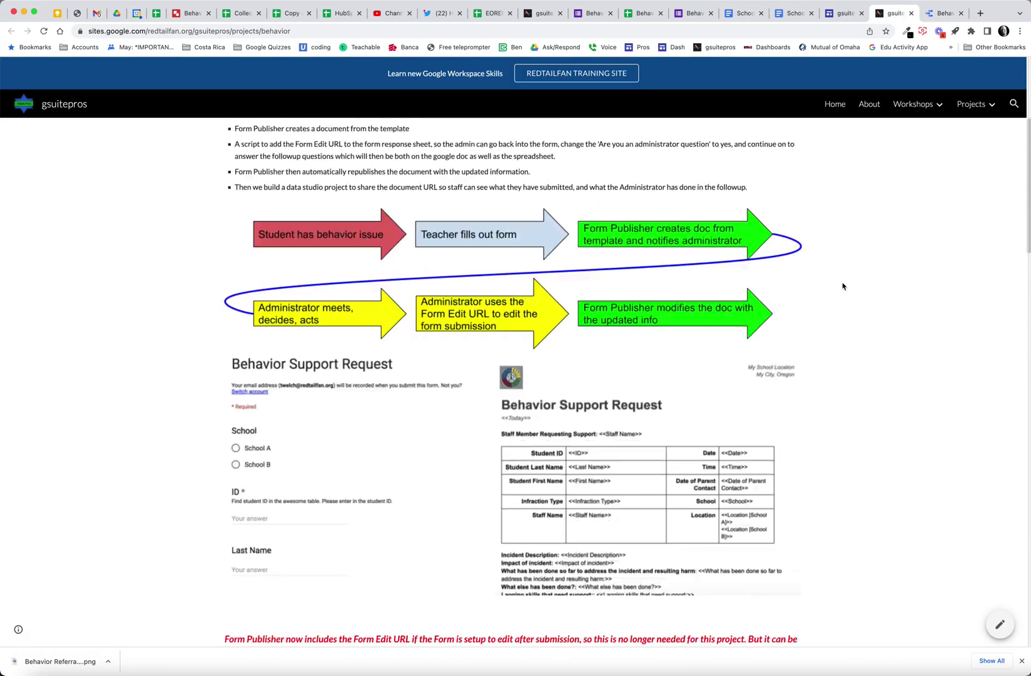
pyautogui.scroll(5, 841, 283)
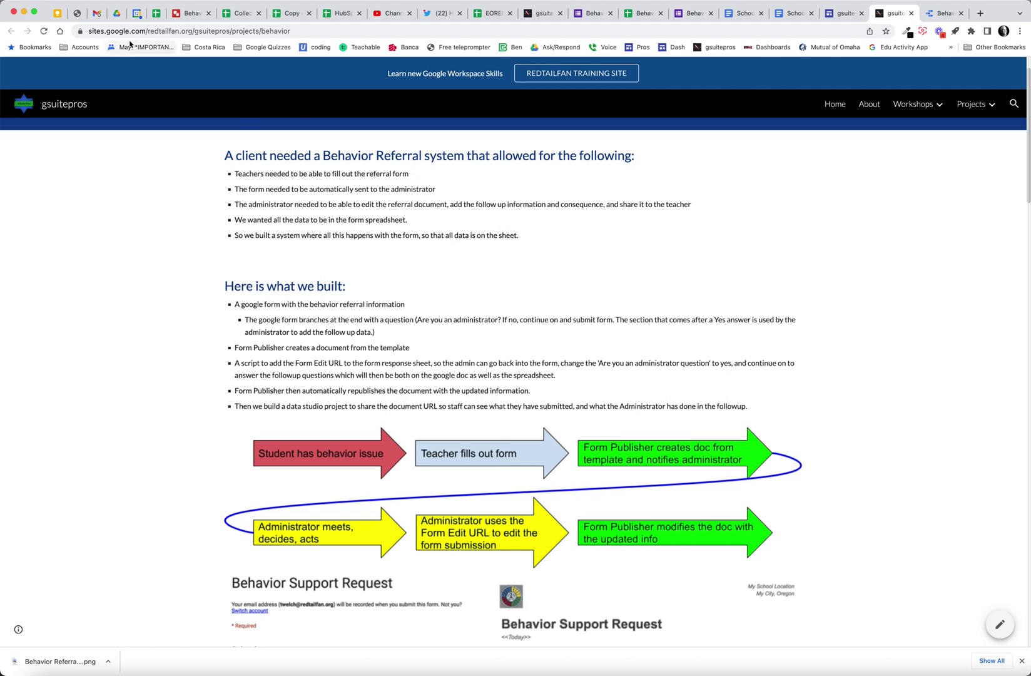
# - Switch to the Drive tab showing the Behavior System Redtailfan folder
pyautogui.click(118, 13)
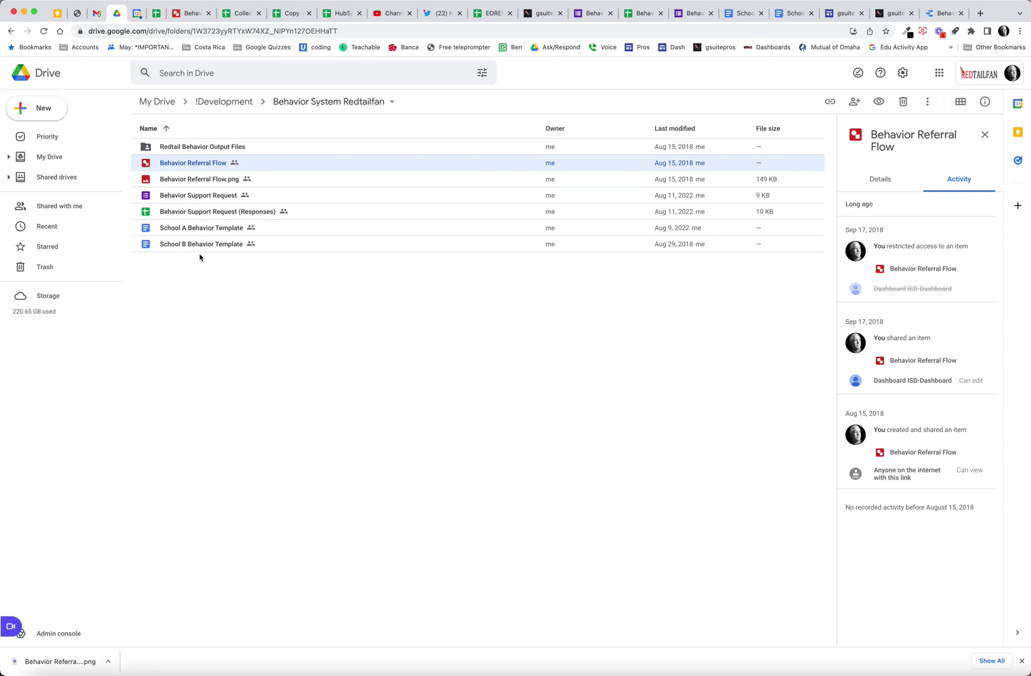
# - Check activity for the School A template, responses sheet and request form, then enter Redtail Behavior Output Files
pyautogui.click(197, 229)
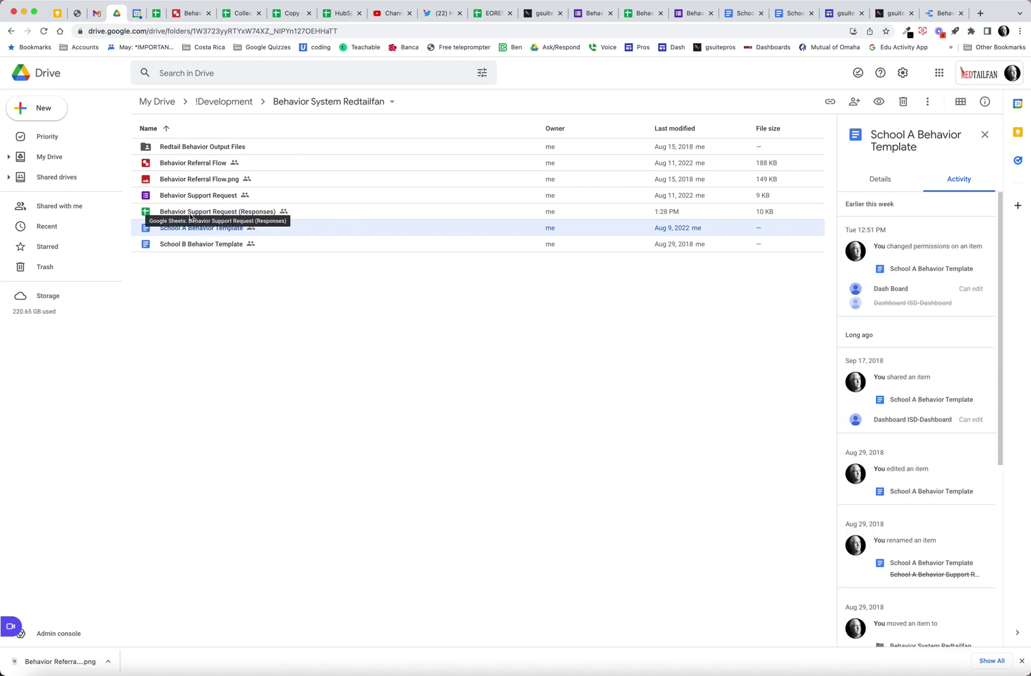
pyautogui.click(191, 213)
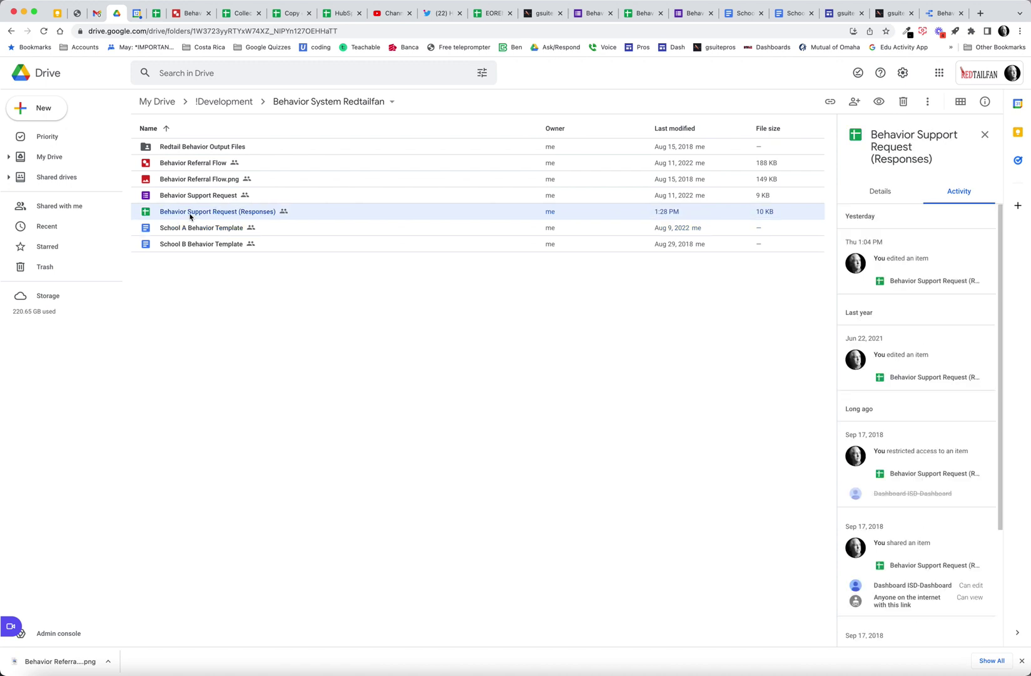
pyautogui.click(199, 197)
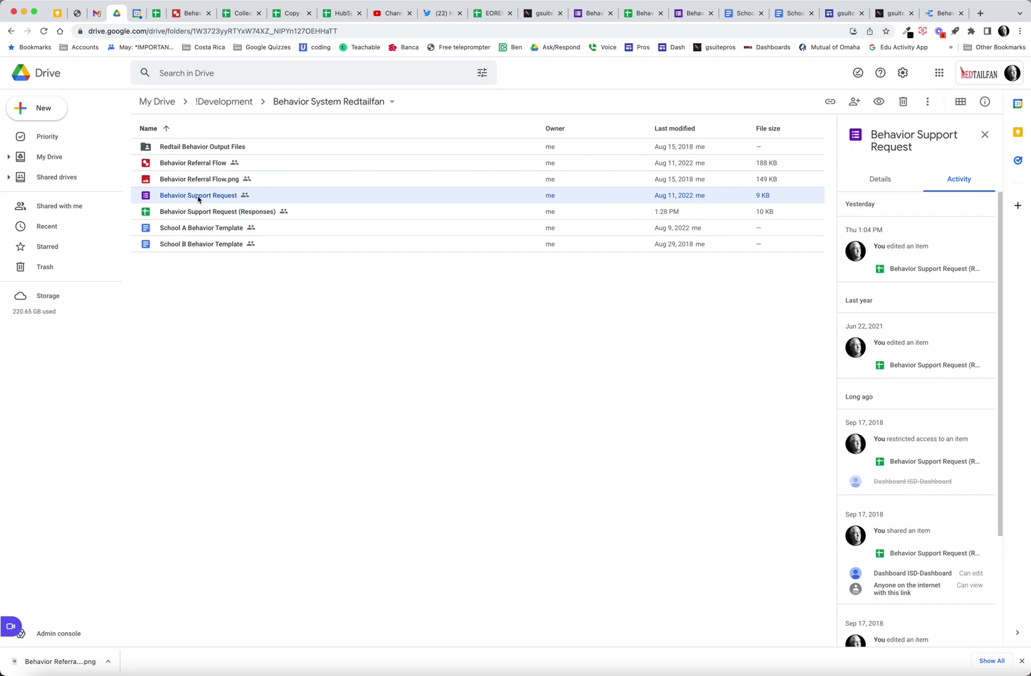
pyautogui.doubleClick(191, 147)
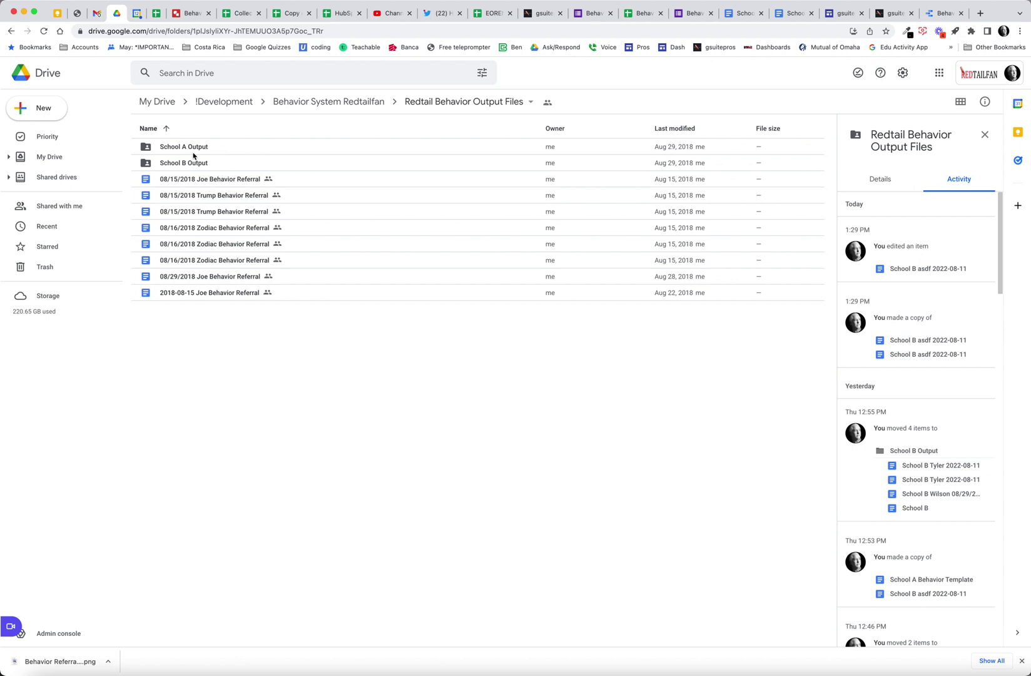
# - Browse the School A and School B Output folders, then reopen Redtail Behavior Output Files
pyautogui.doubleClick(184, 145)
pyautogui.click(193, 146)
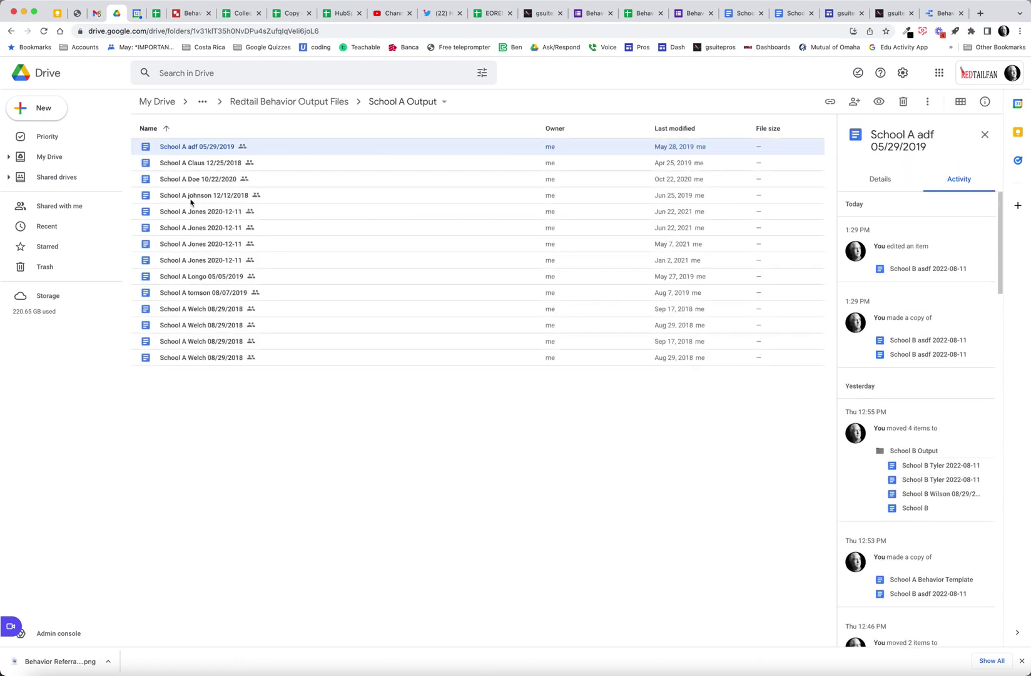
pyautogui.click(319, 103)
pyautogui.click(174, 165)
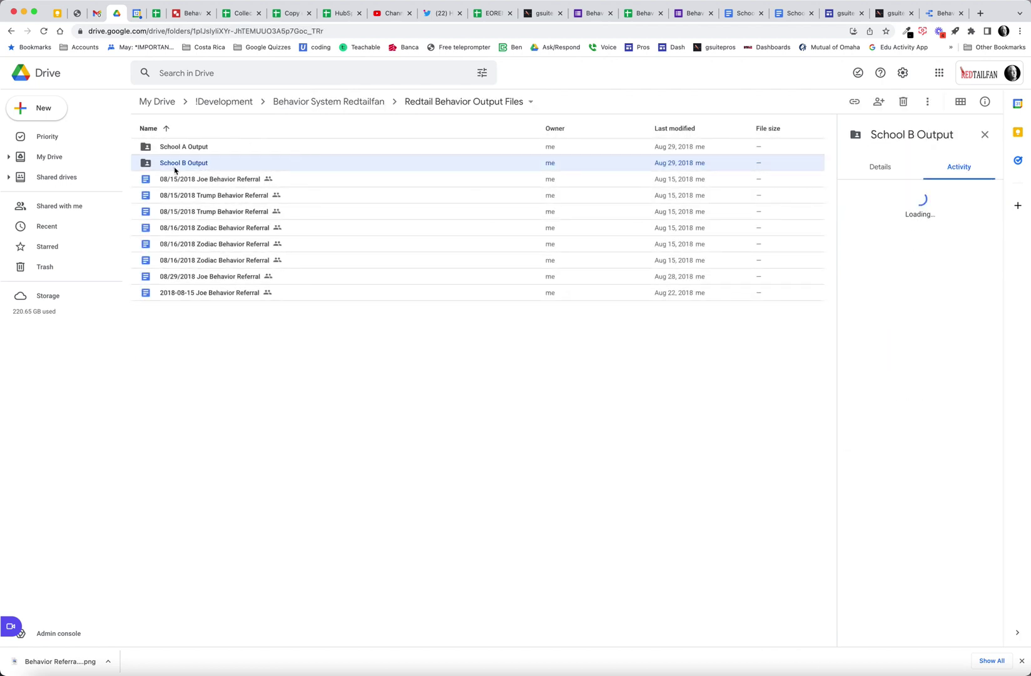
pyautogui.doubleClick(191, 164)
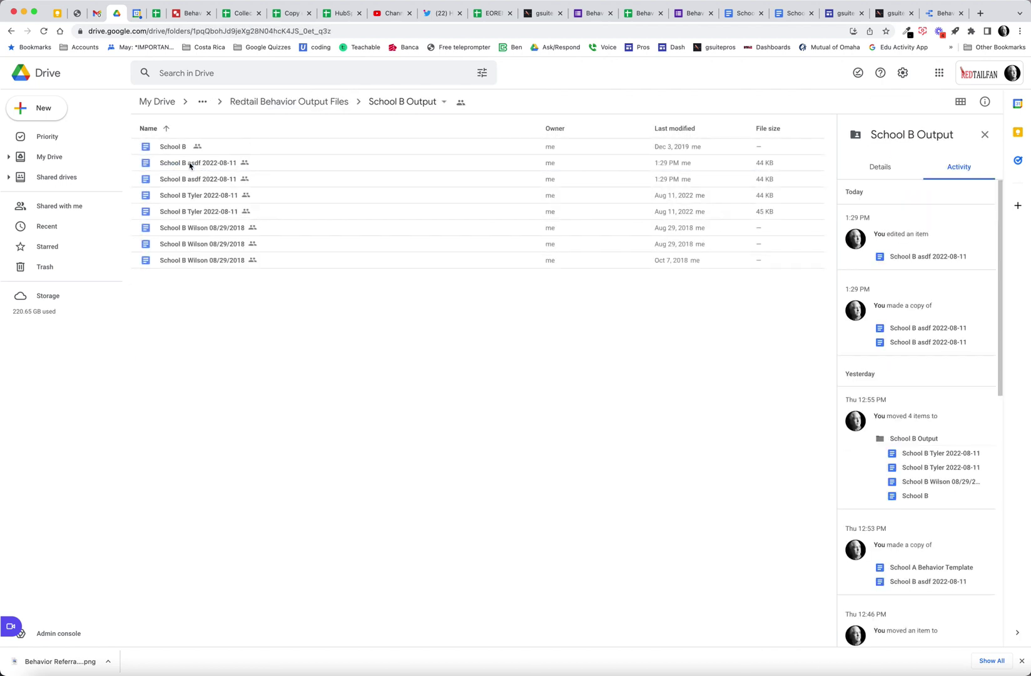
pyautogui.click(301, 104)
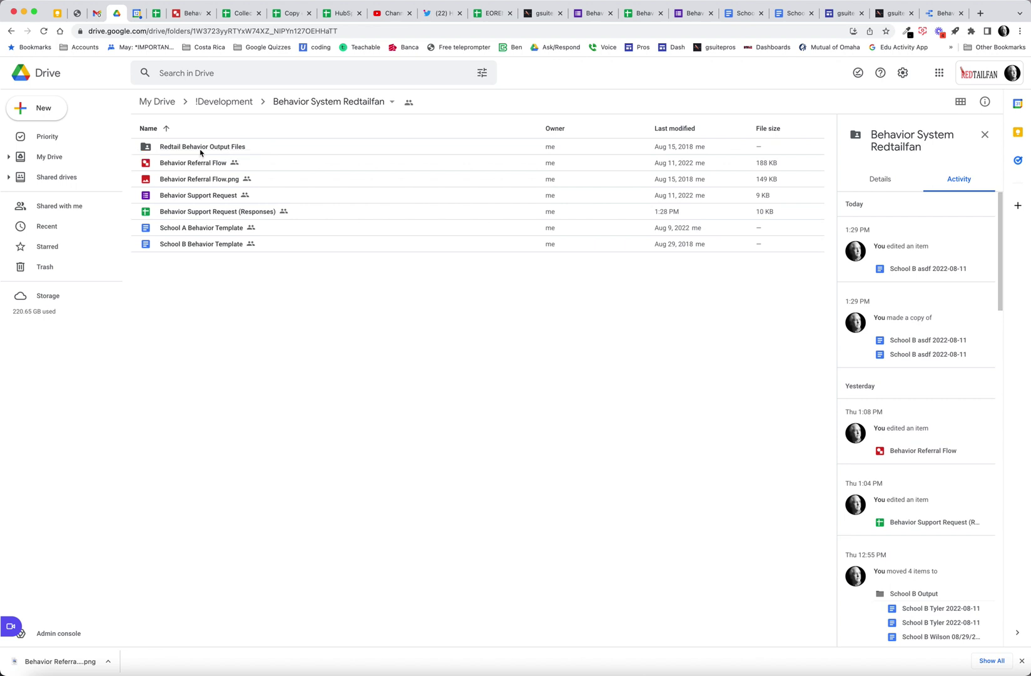
pyautogui.doubleClick(201, 147)
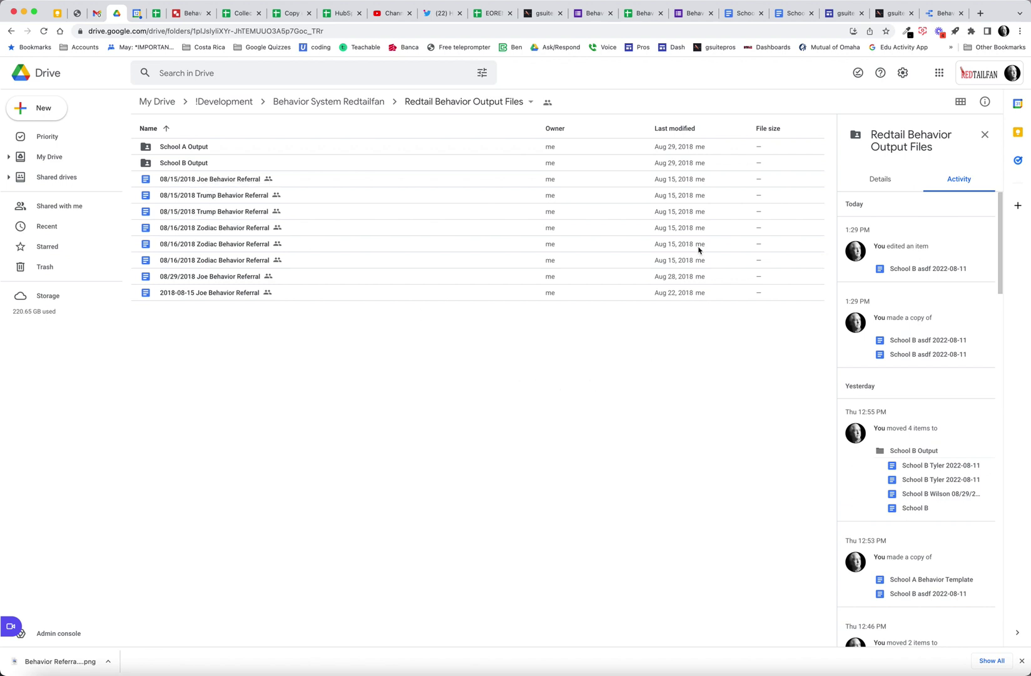
# - View the response spreadsheet's Pivot Table 1 incident charts, then return to the project page
pyautogui.click(900, 15)
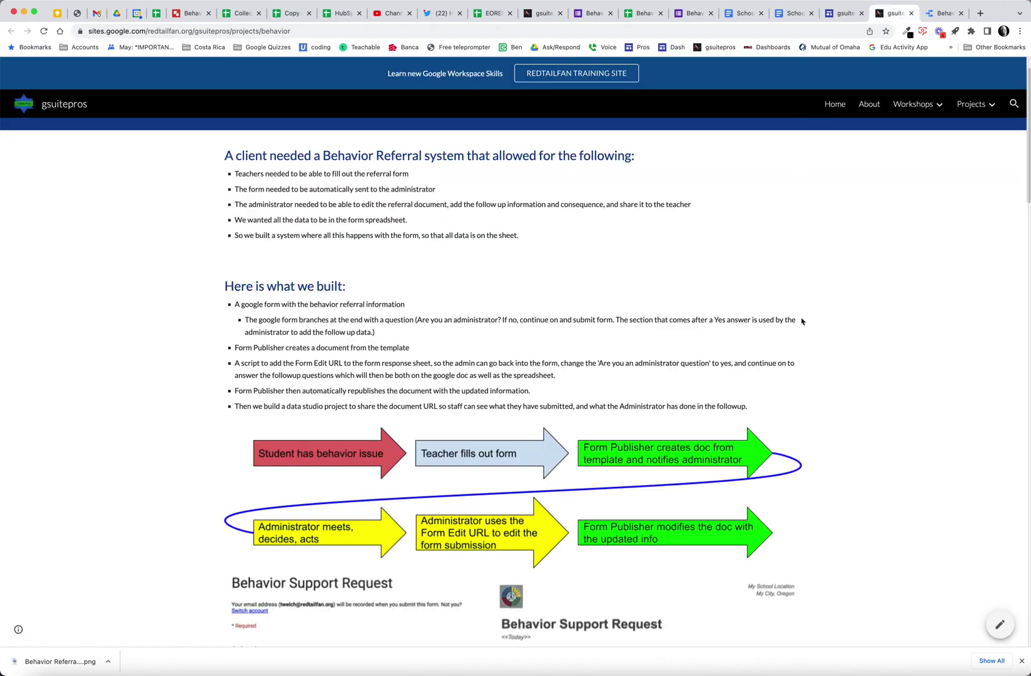
pyautogui.click(642, 14)
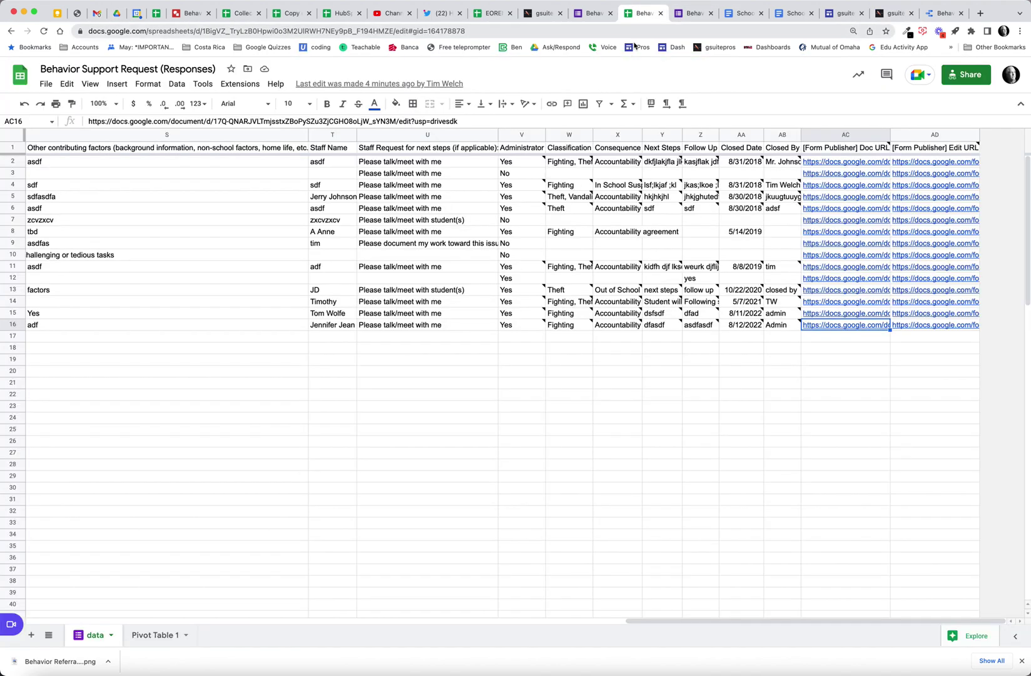
pyautogui.click(155, 633)
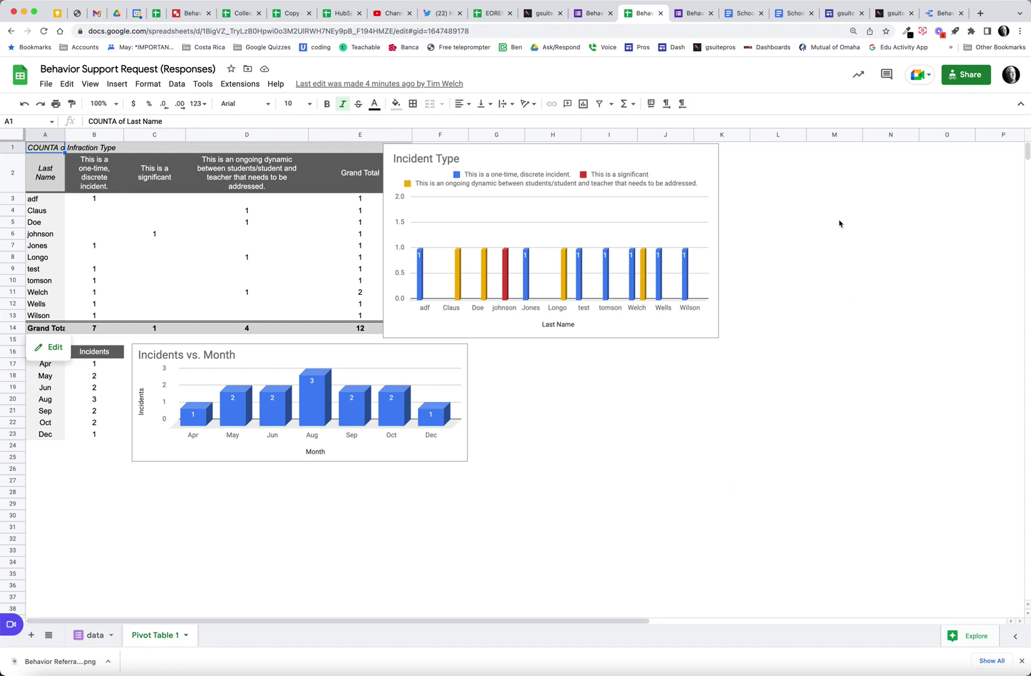
pyautogui.click(895, 13)
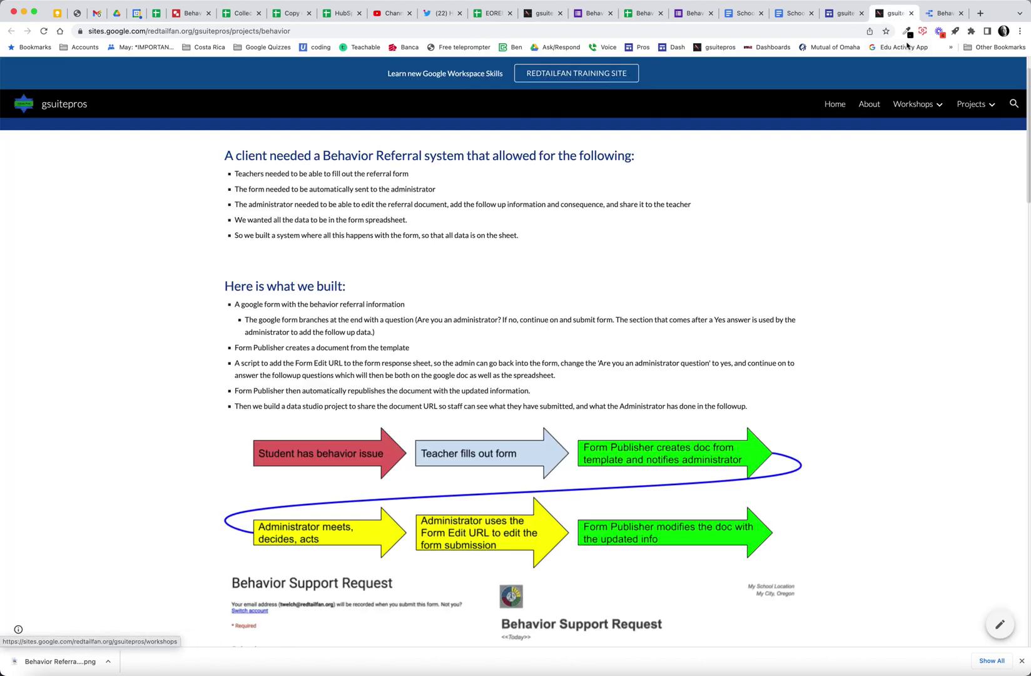
# - Show the published gsuitepros page with the Behavior Referral System banner
pyautogui.click(538, 13)
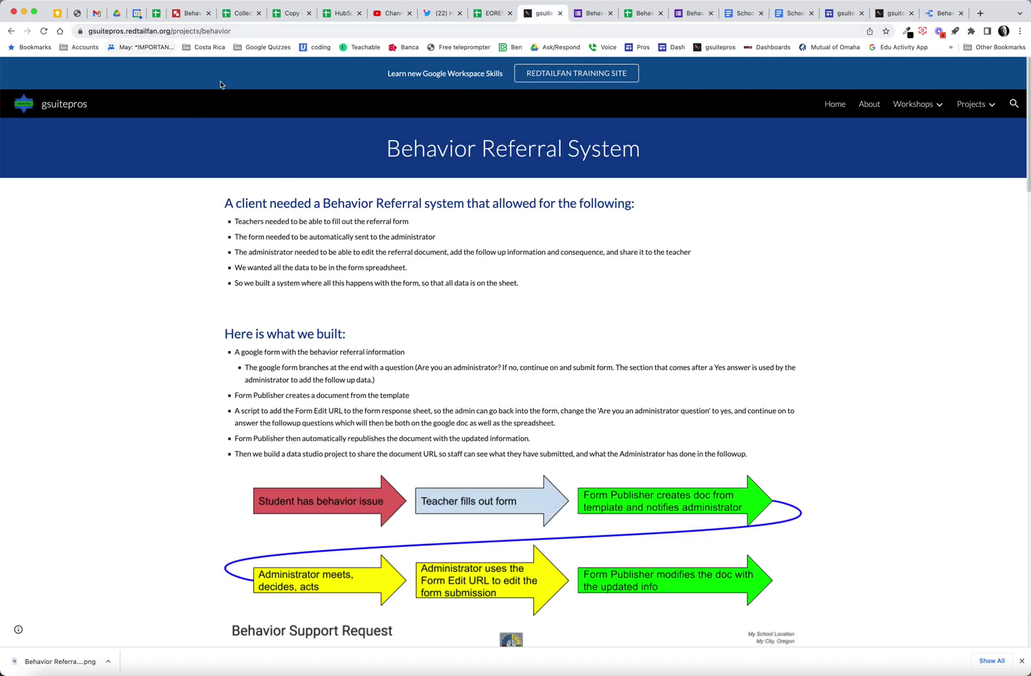
pyautogui.scroll(-1, 883, 331)
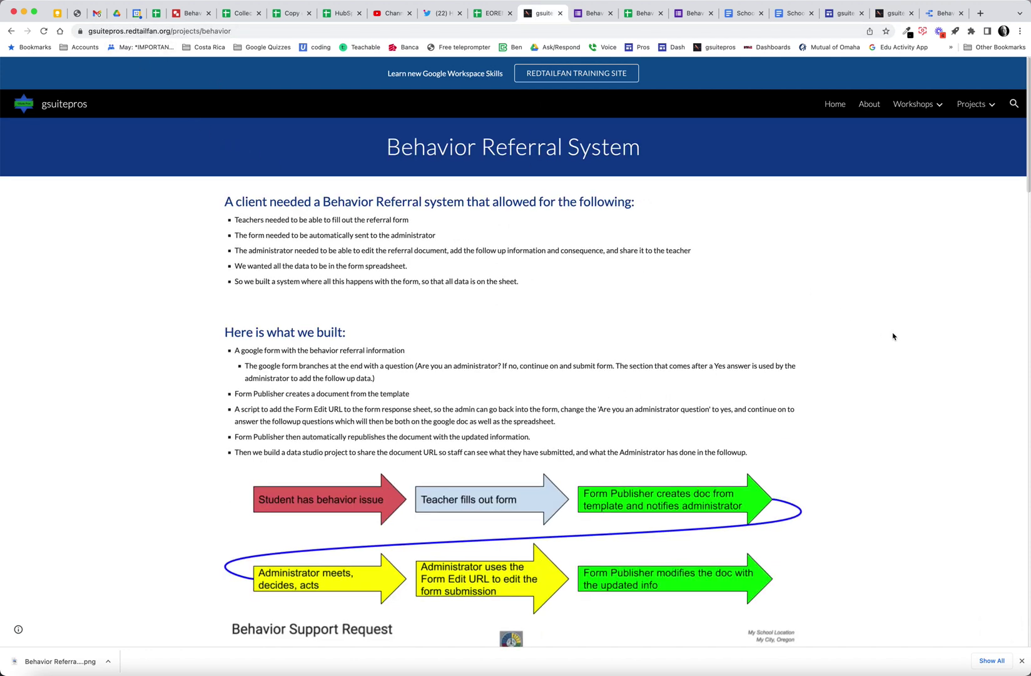